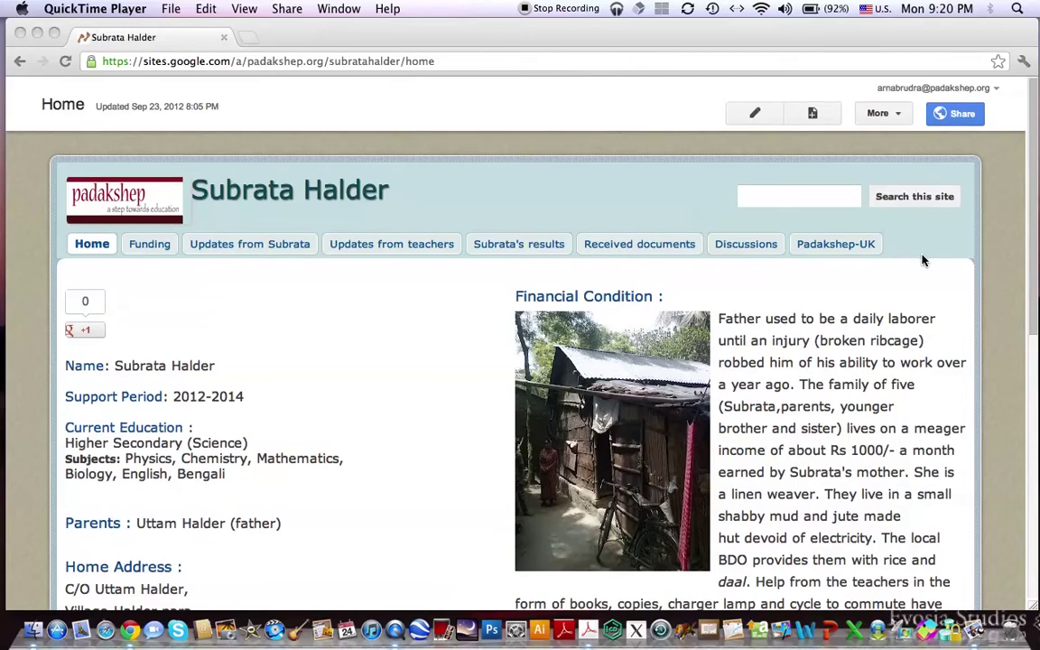
Step: Sign out of the account currently signed in on the student's site
scroll(923, 260, "down", 3)
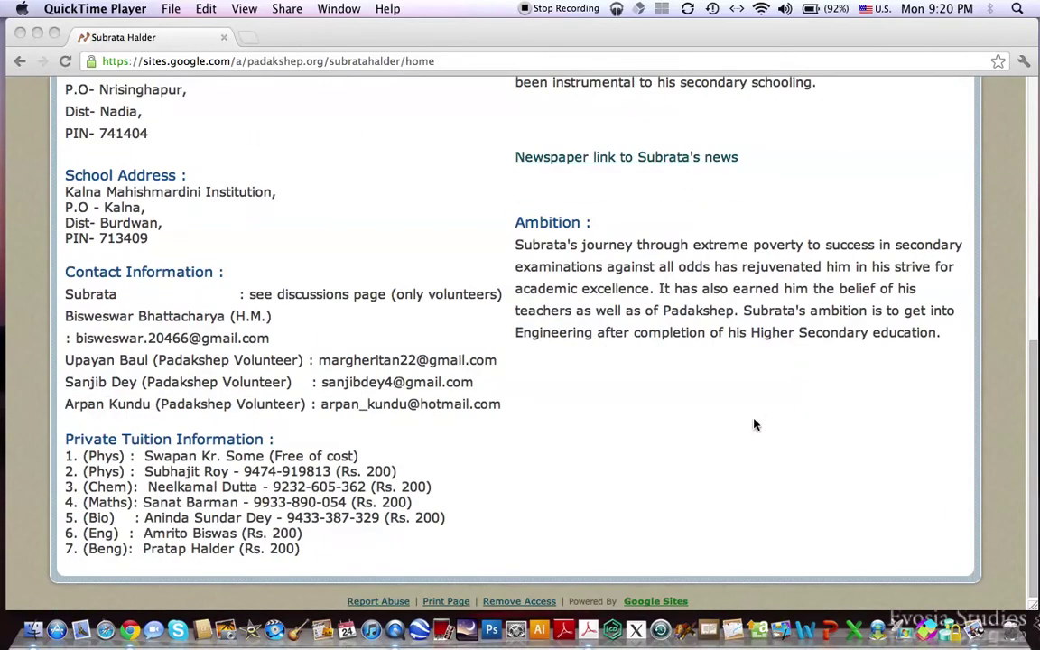
key("Home")
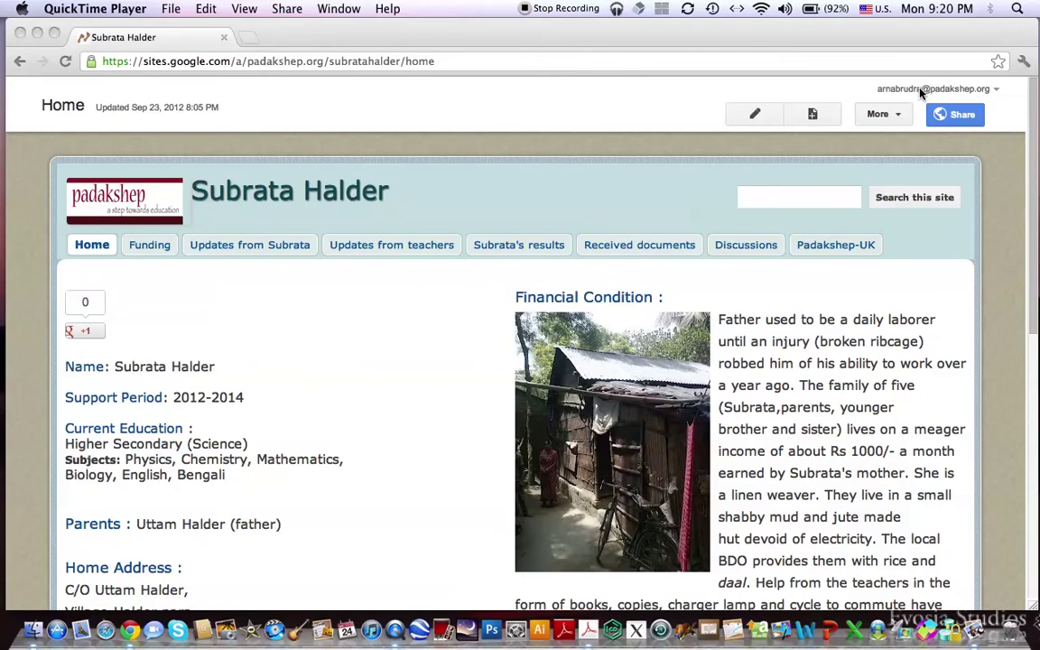
left_click(965, 90)
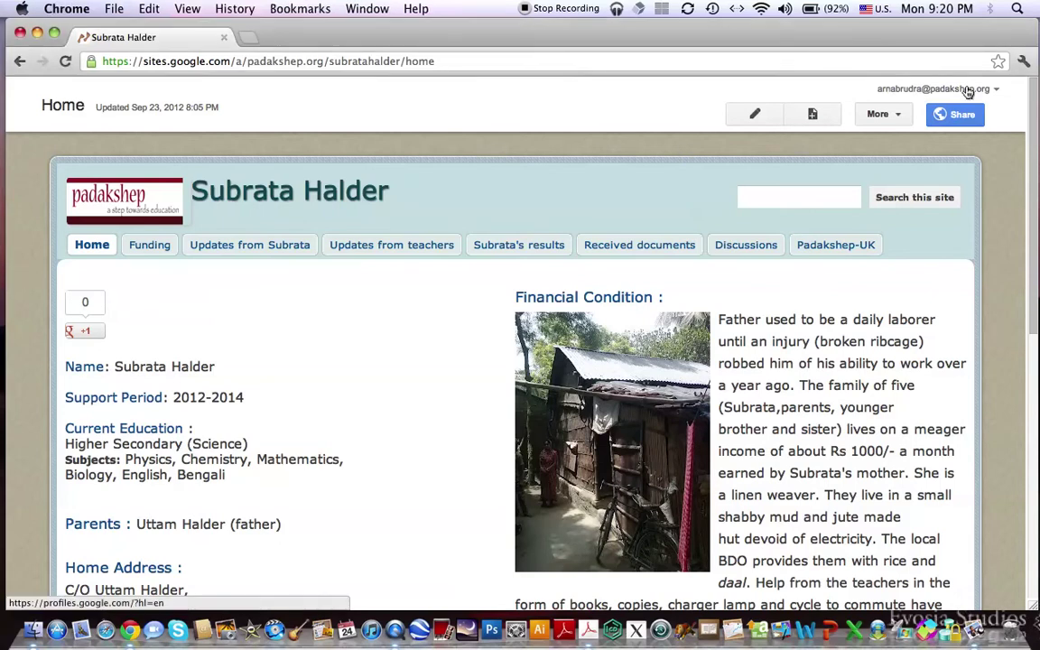
left_click(968, 90)
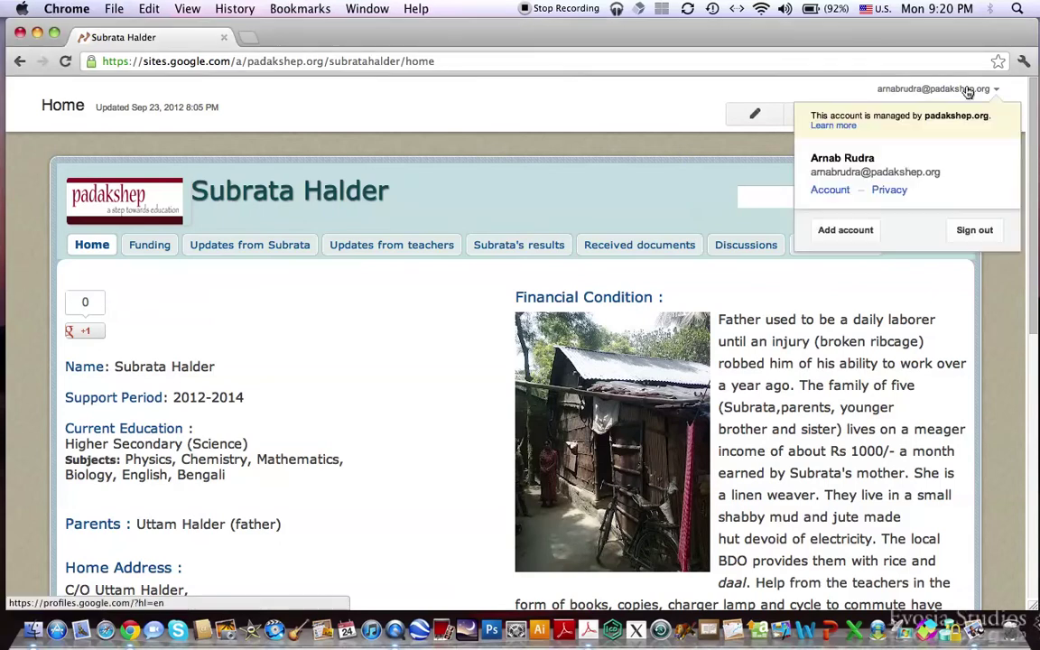
left_click(971, 231)
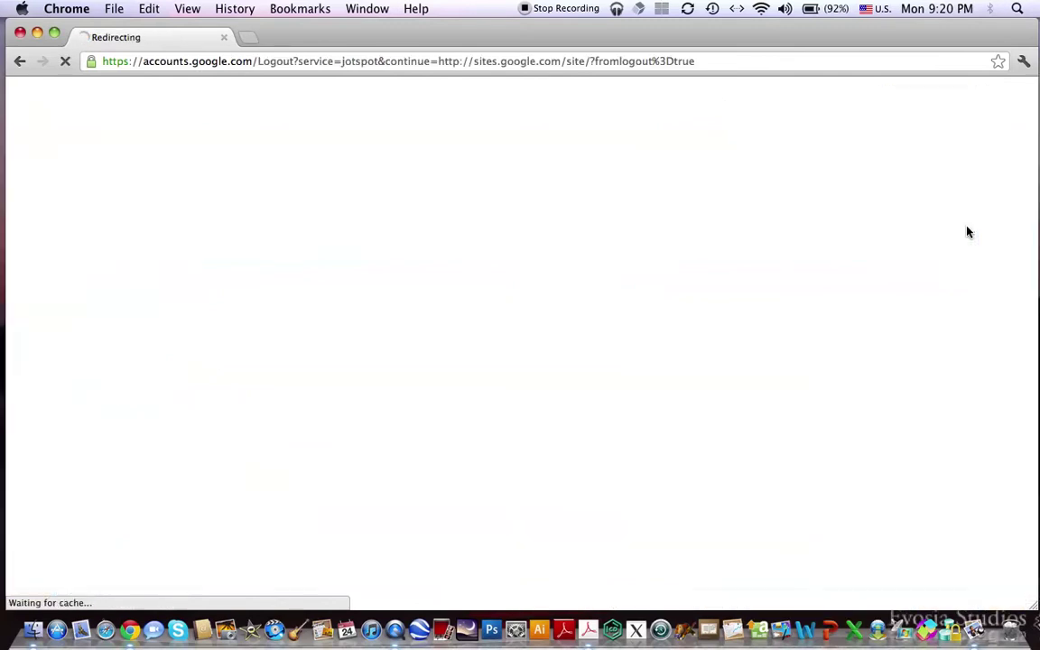
Step: Reopen the home page of the student's site by searching the address suggestions for the student's first name
left_click(544, 62)
left_click(544, 61)
type("subrata")
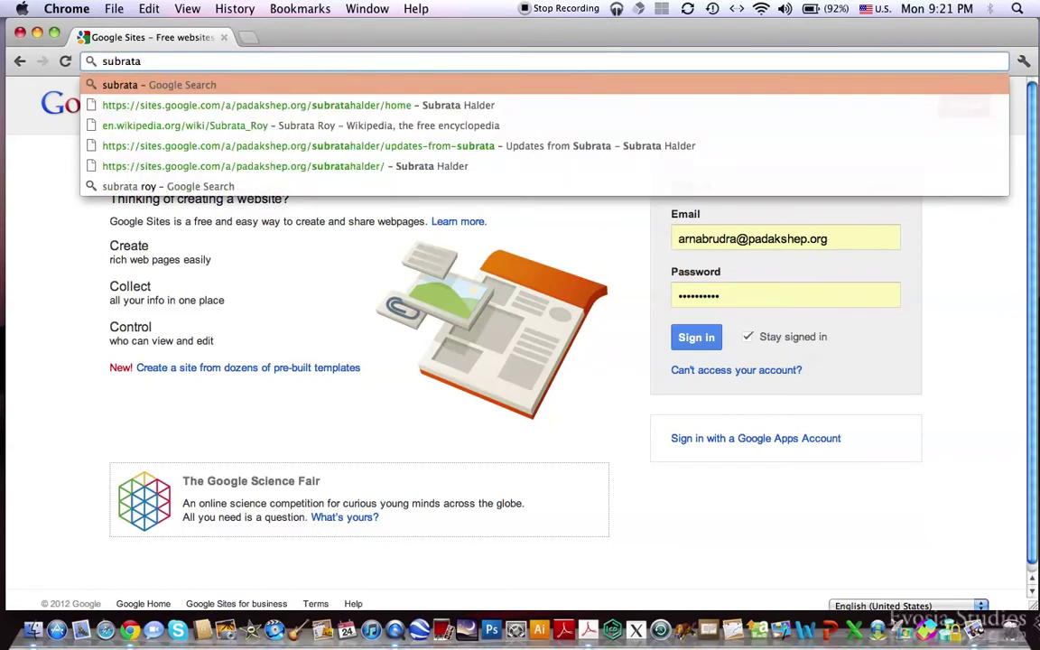
left_click(520, 103)
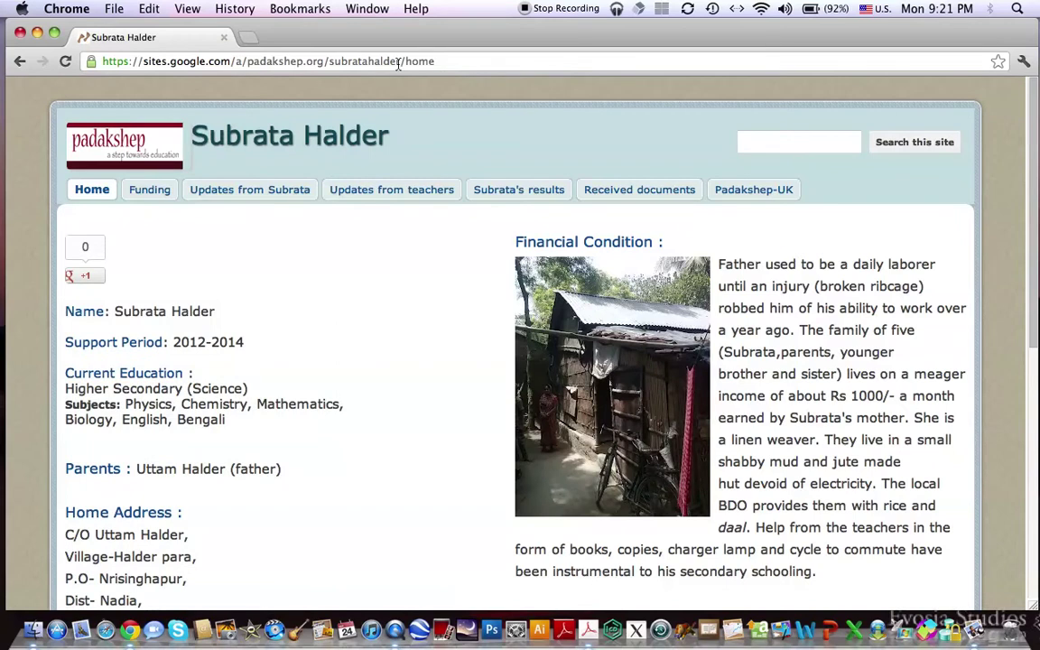
Step: Open padakshep.org in a new tab and look through the beneficiaries list on its 2012 projects page
left_click(248, 38)
type("padakshep.org")
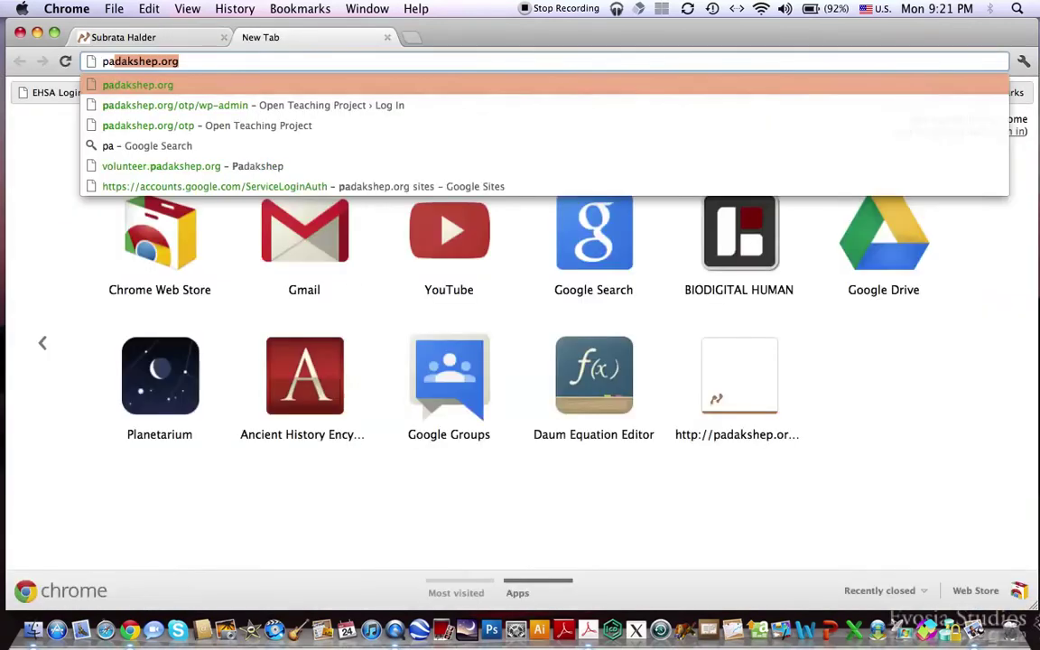
key("Return")
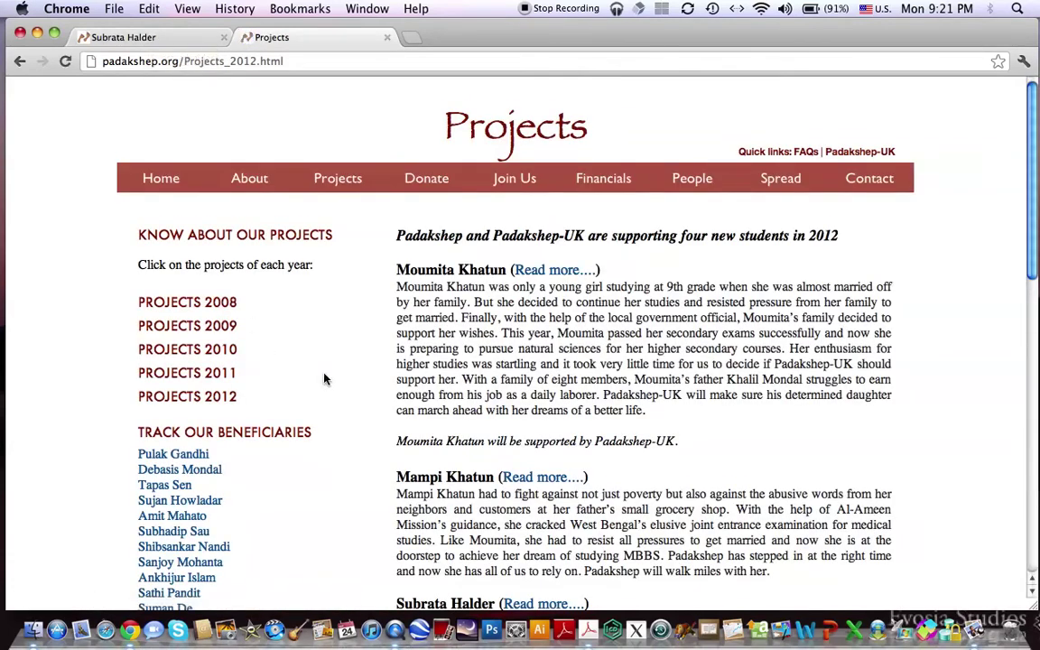
scroll(290, 335, "down", 8)
scroll(244, 262, "up", 6)
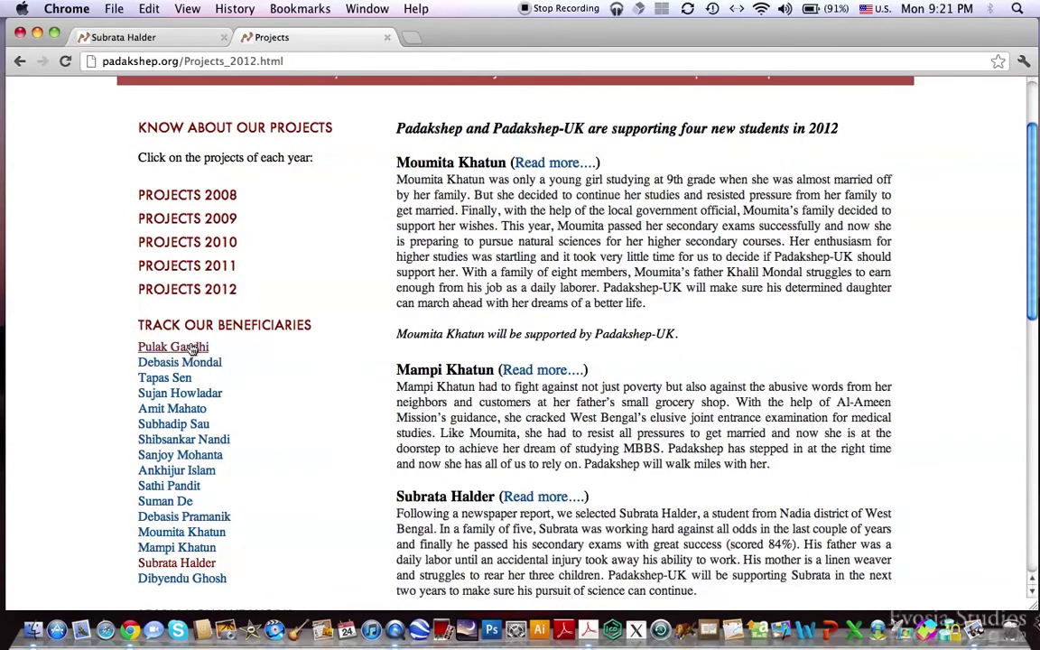
Step: Return to the student's site and open the sign-in page from the link at the end of its home page
left_click(156, 36)
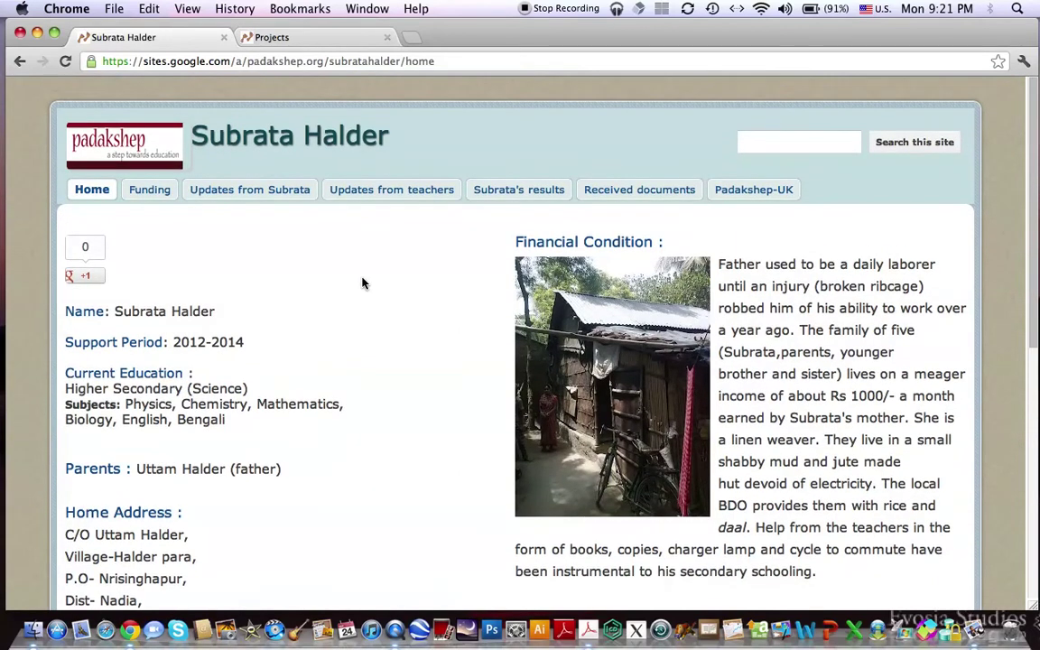
scroll(362, 283, "down", 2)
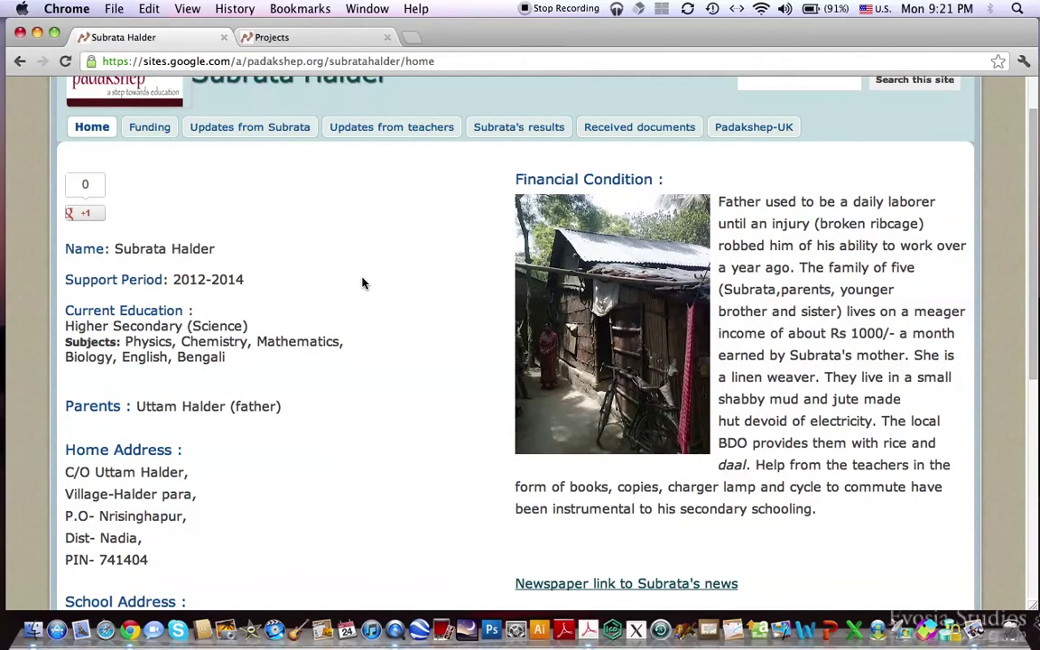
scroll(362, 284, "down", 10)
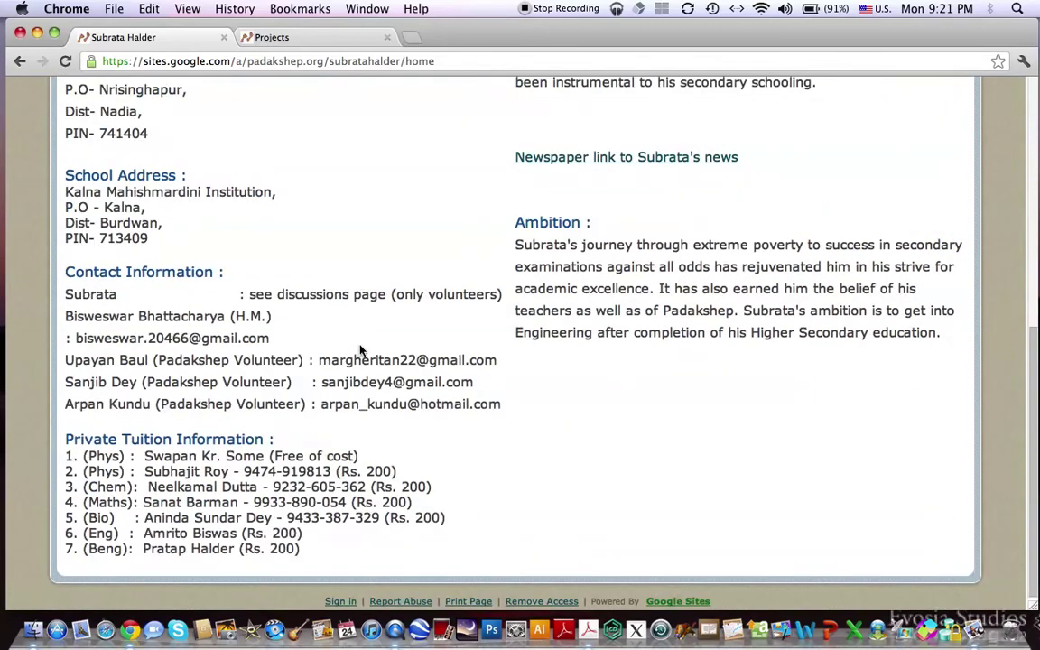
left_click(339, 602)
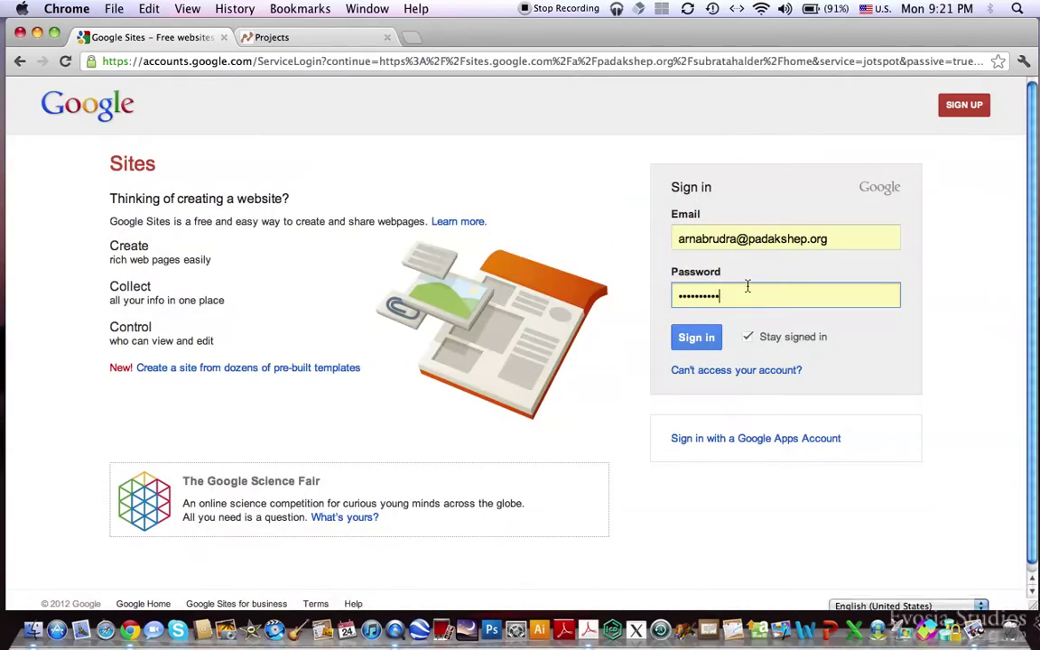
Step: Check the padakshep.org domain in the prefilled e-mail and sign in with the saved account details
left_click_drag(847, 237, 747, 236)
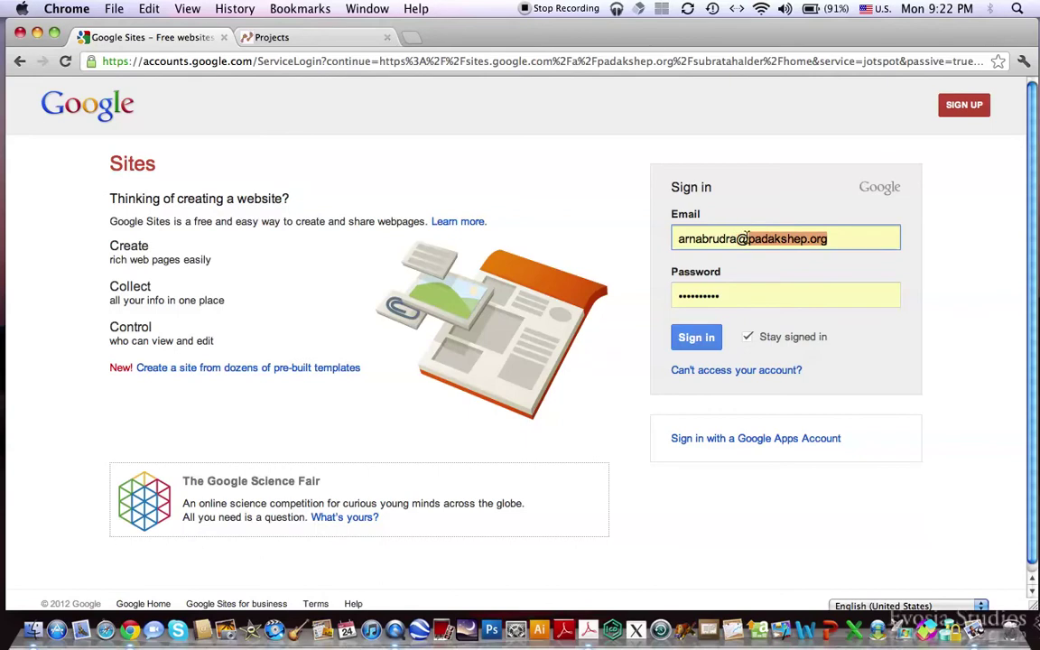
left_click(838, 240)
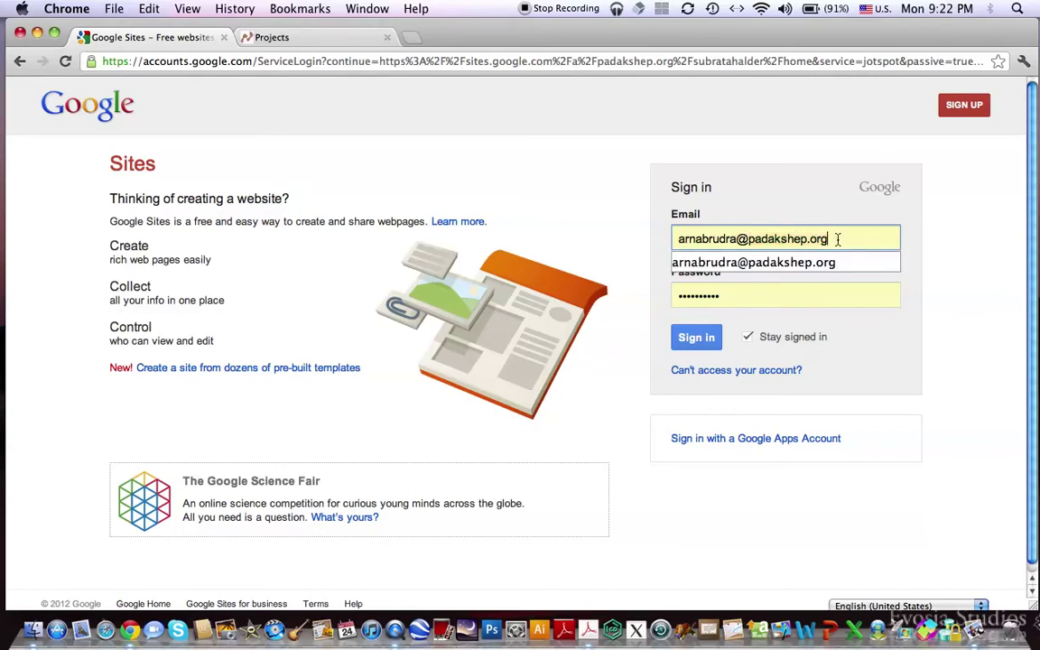
left_click(460, 206)
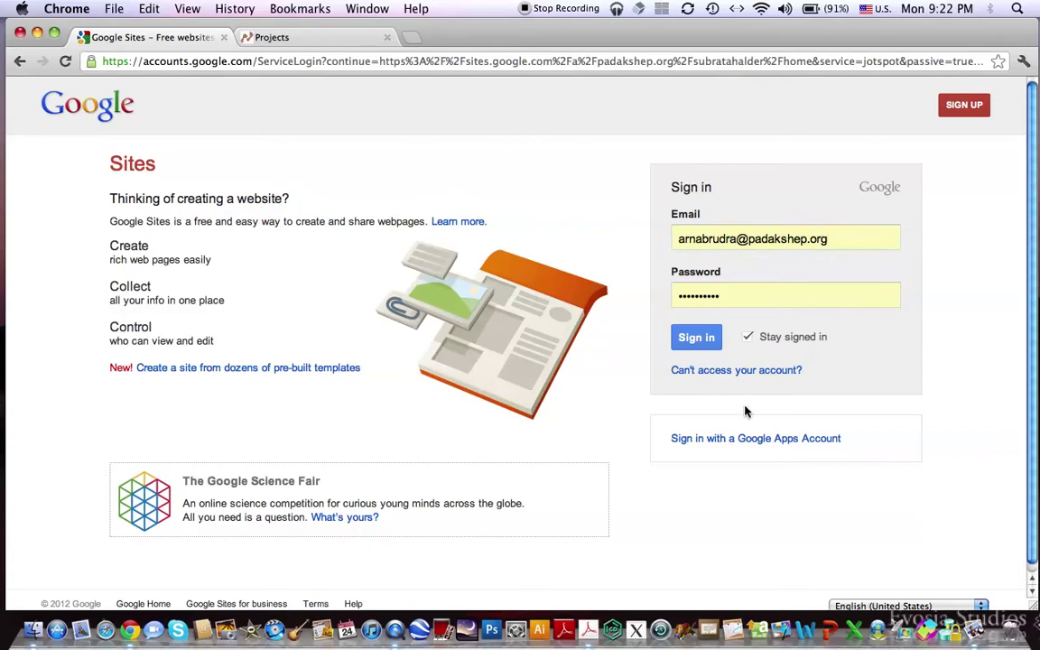
left_click(710, 338)
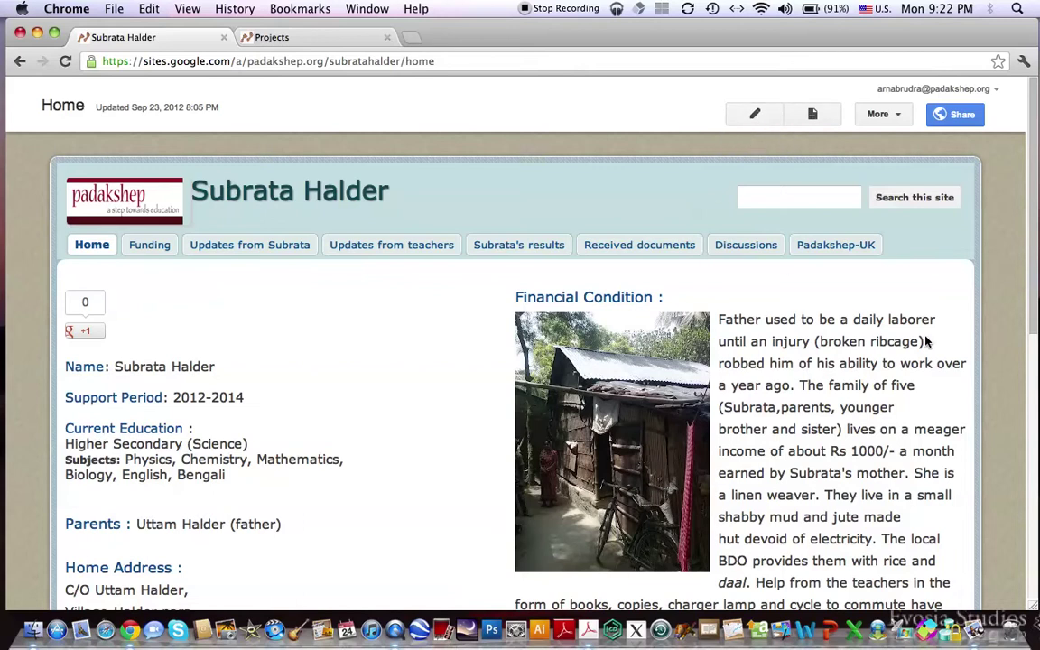
Step: Examine the Financial Condition, Ambition, Private Tuition Information and Contact Information sections of the student's home page
scroll(926, 340, "down", 3)
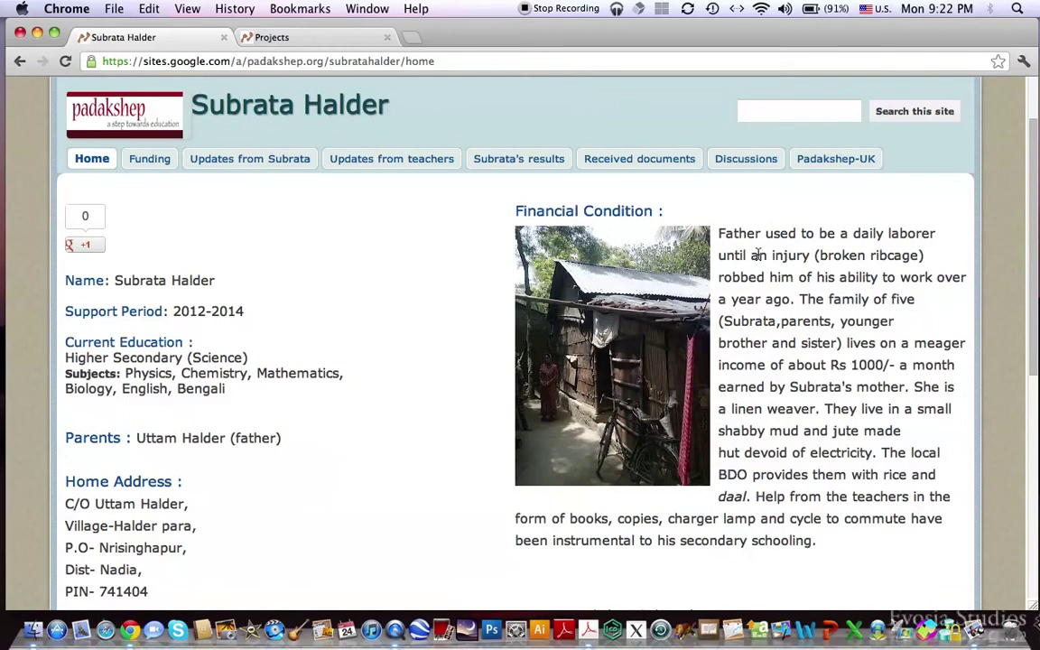
scroll(768, 336, "down", 3)
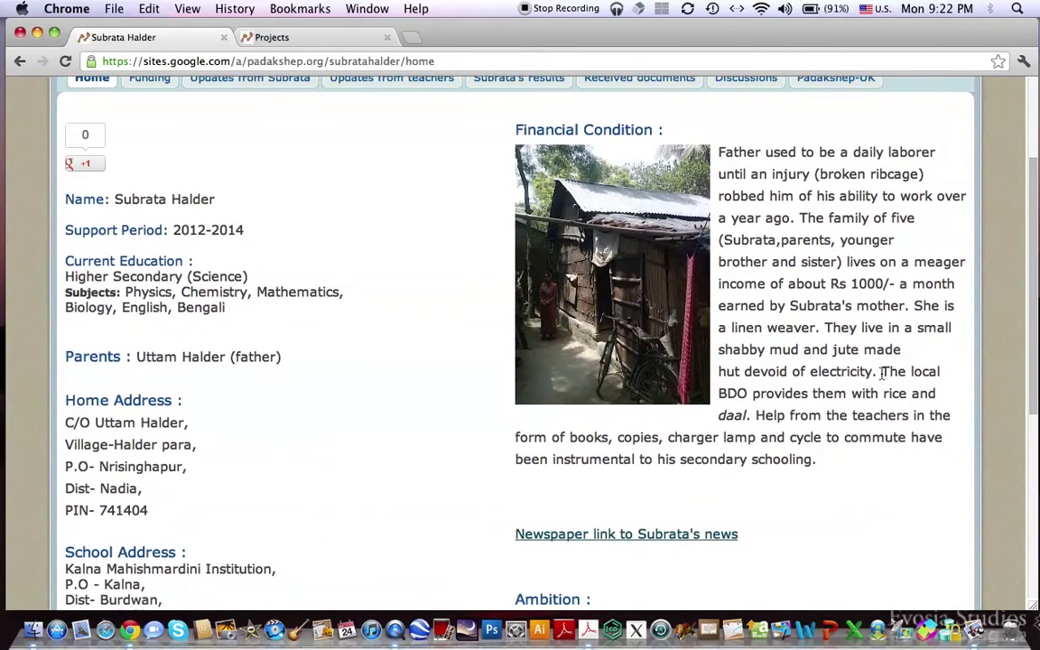
scroll(909, 379, "down", 3)
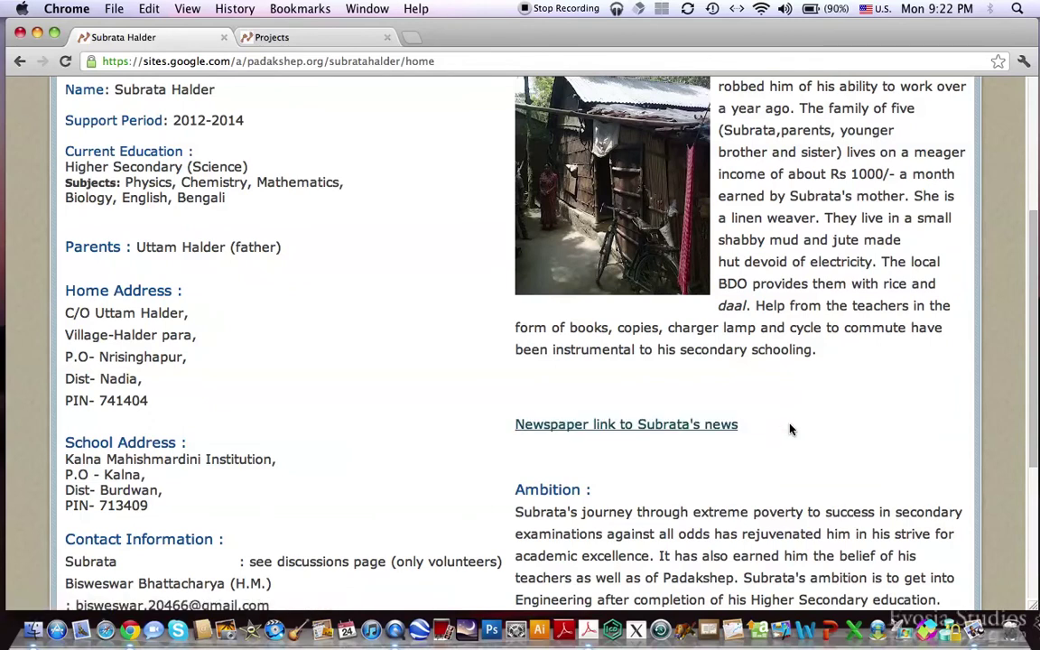
scroll(790, 429, "down", 5)
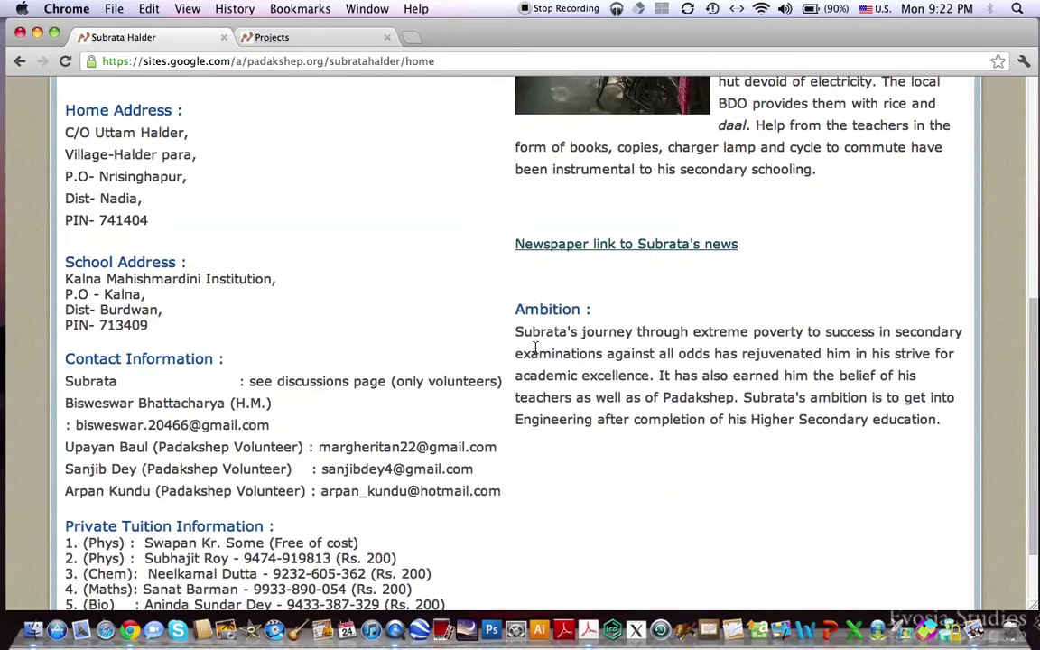
left_click_drag(517, 332, 942, 421)
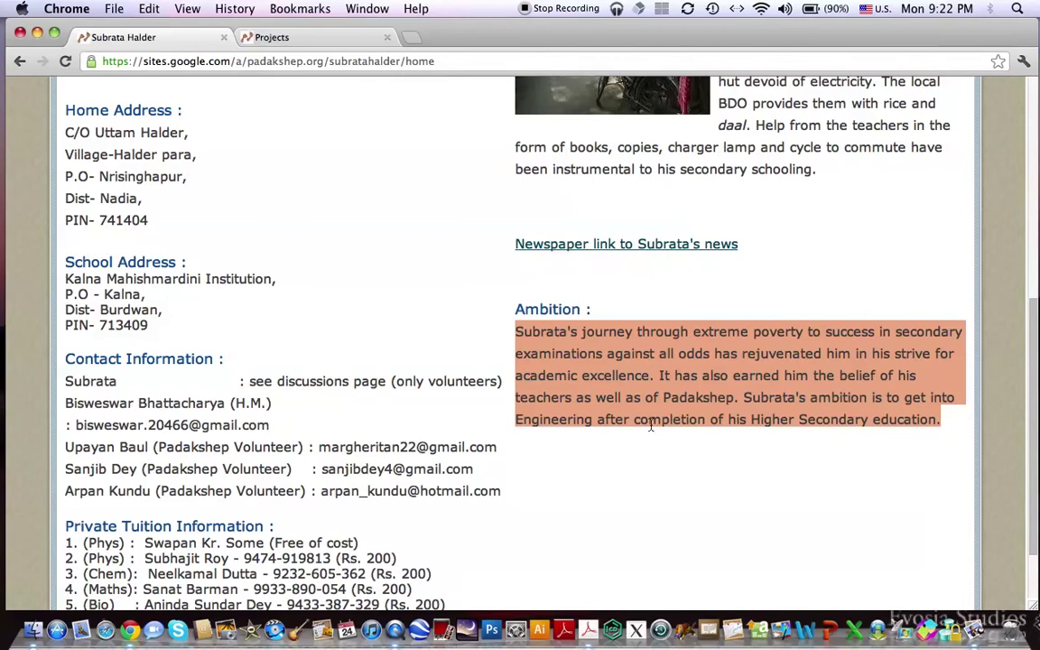
scroll(635, 435, "down", 3)
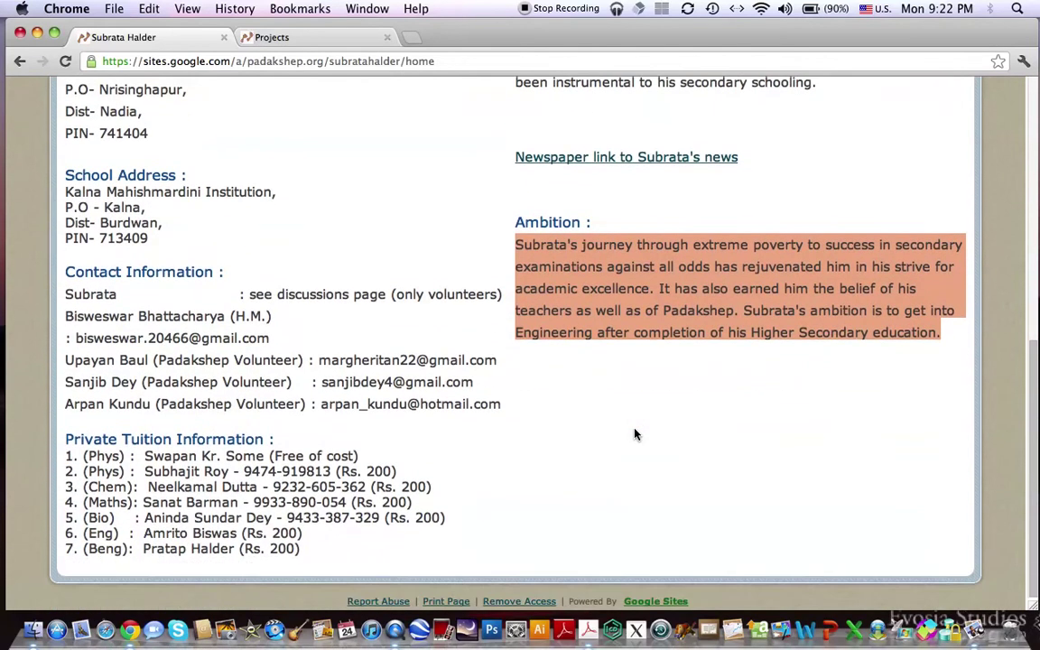
left_click_drag(298, 550, 159, 461)
left_click(275, 393)
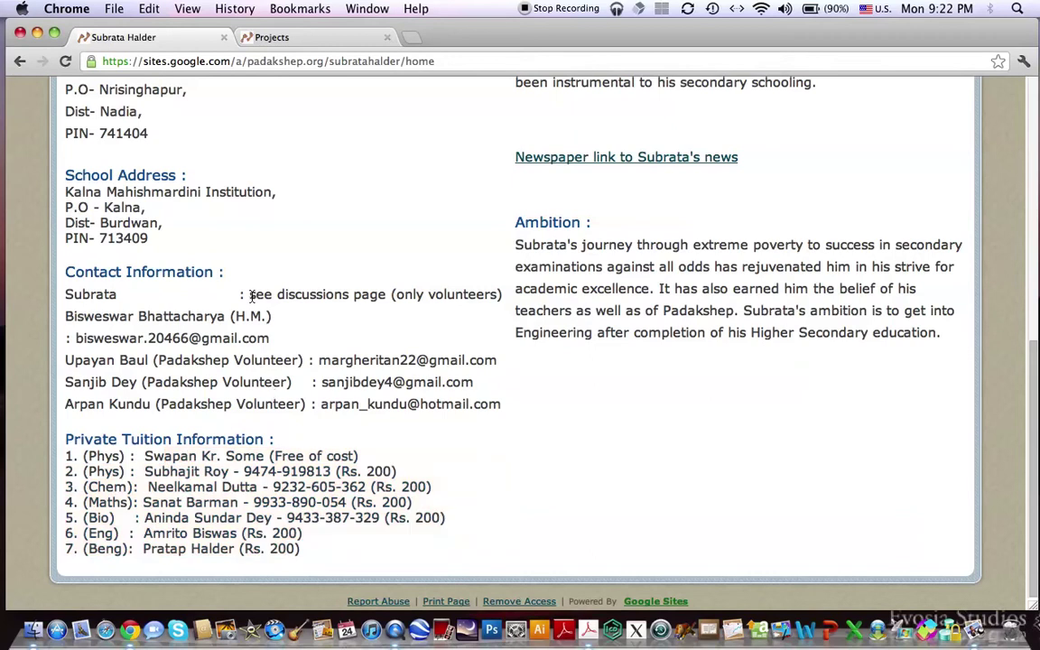
left_click_drag(250, 295, 503, 297)
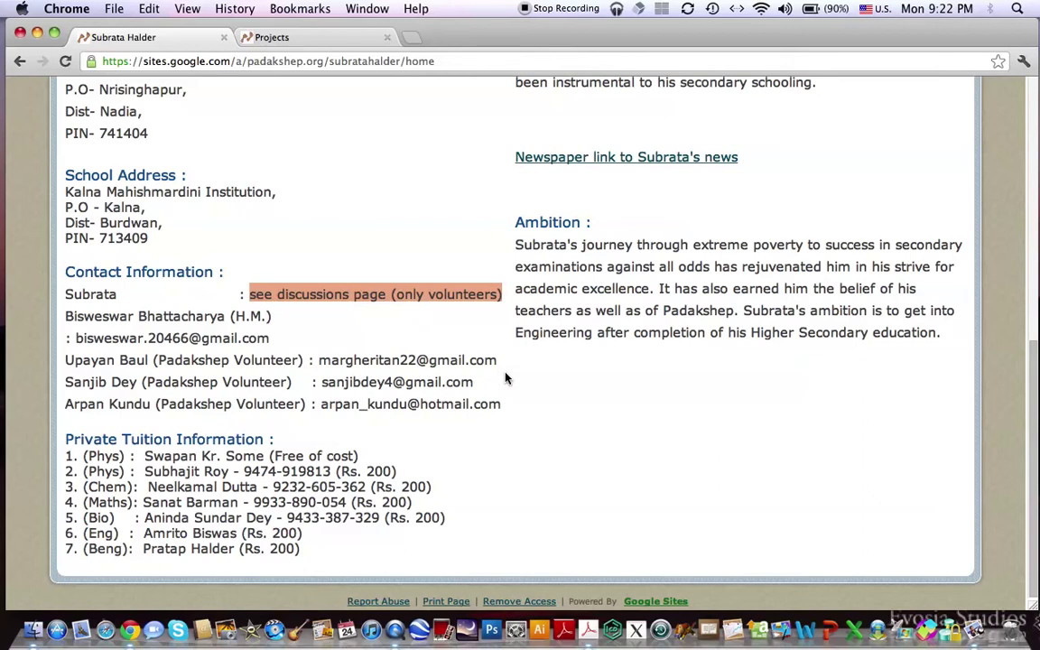
Step: Go to the site's Funding page and open the full funding spreadsheet linked below the embedded expense table
scroll(353, 319, "up", 5)
scroll(354, 318, "up", 2)
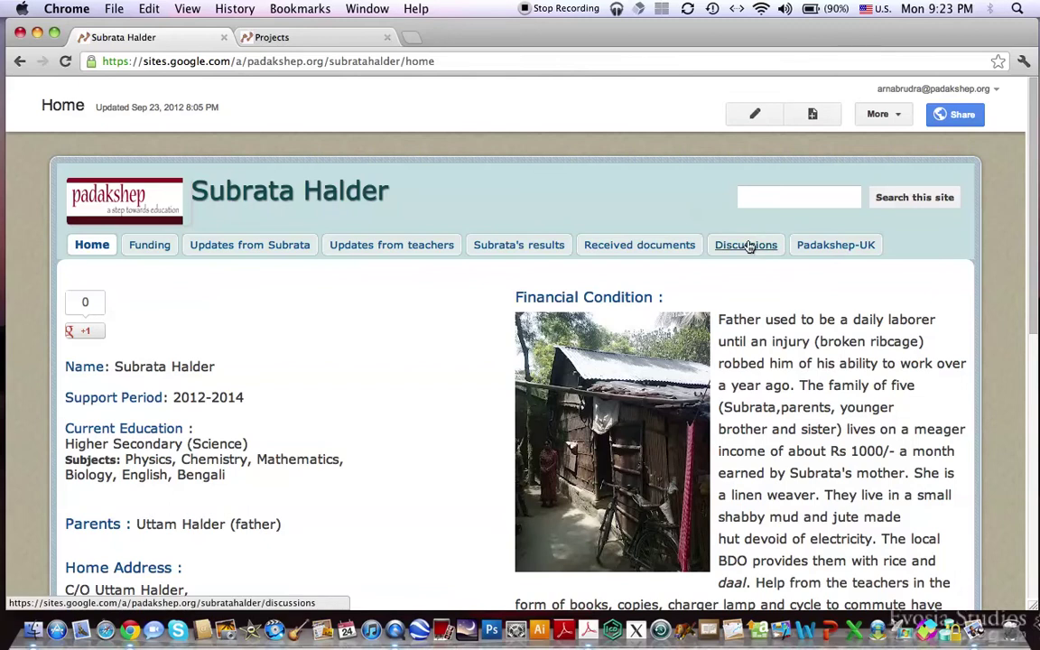
left_click(142, 248)
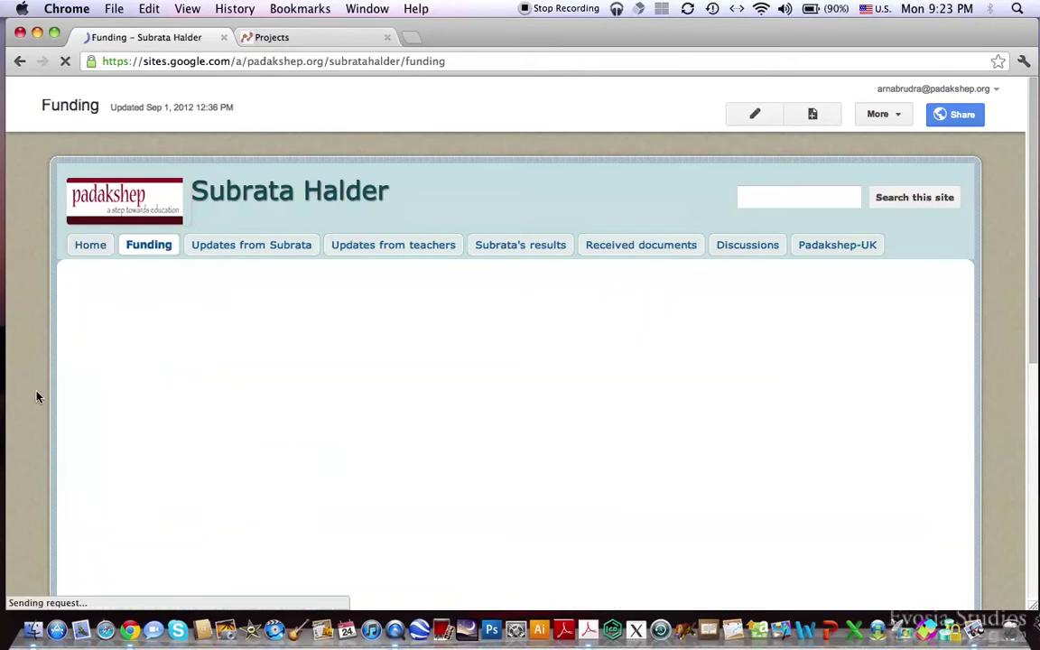
scroll(36, 396, "down", 2)
scroll(36, 396, "down", 3)
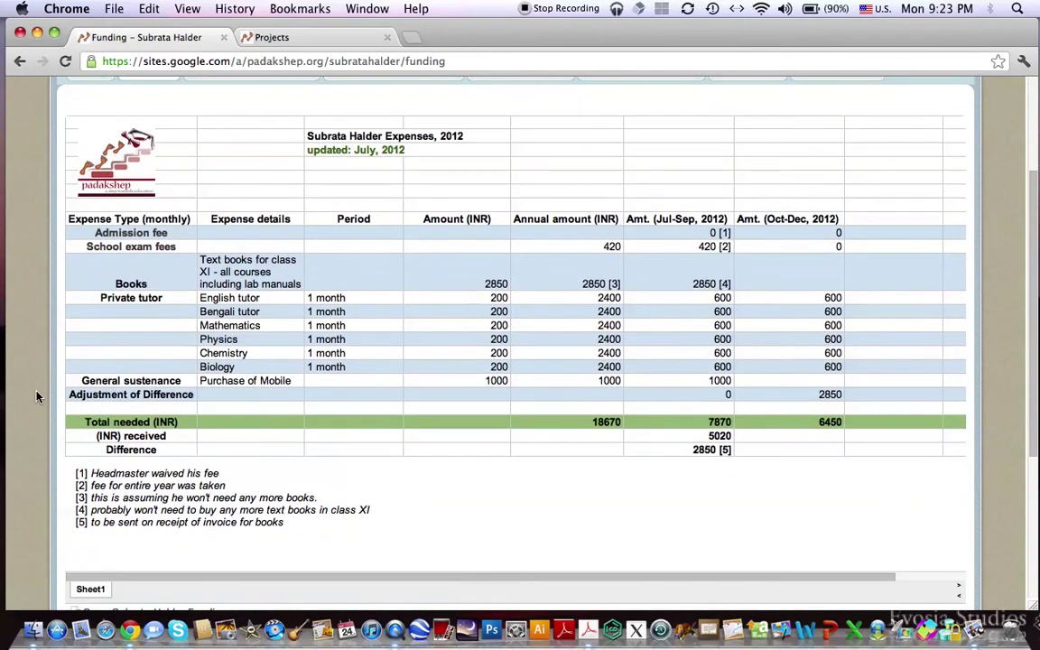
scroll(36, 395, "down", 5)
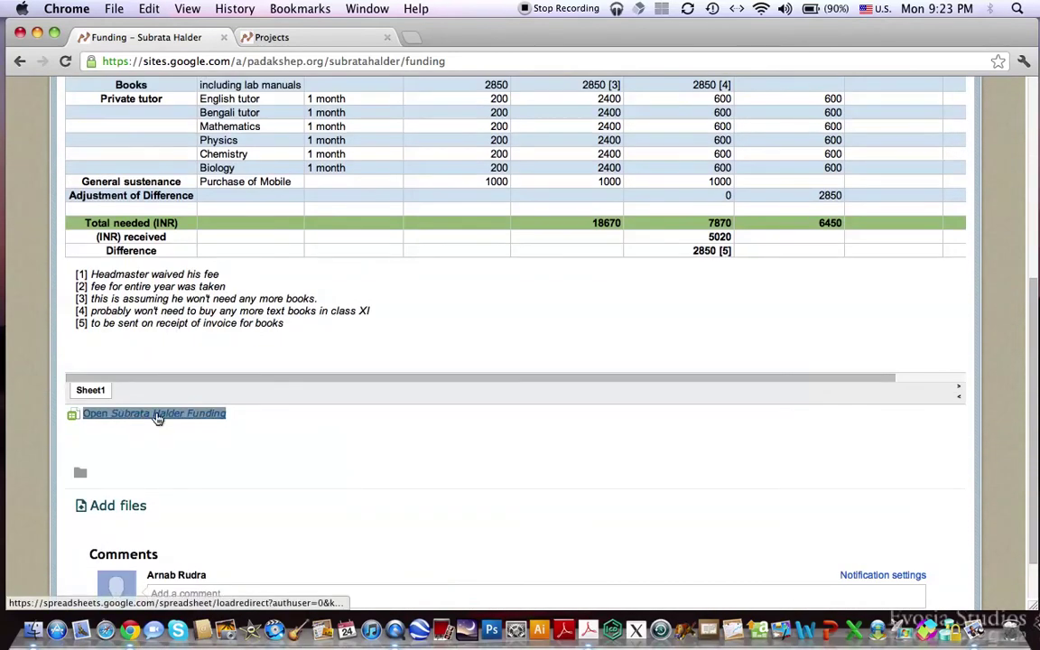
left_click_drag(199, 429, 144, 420)
left_click(167, 422)
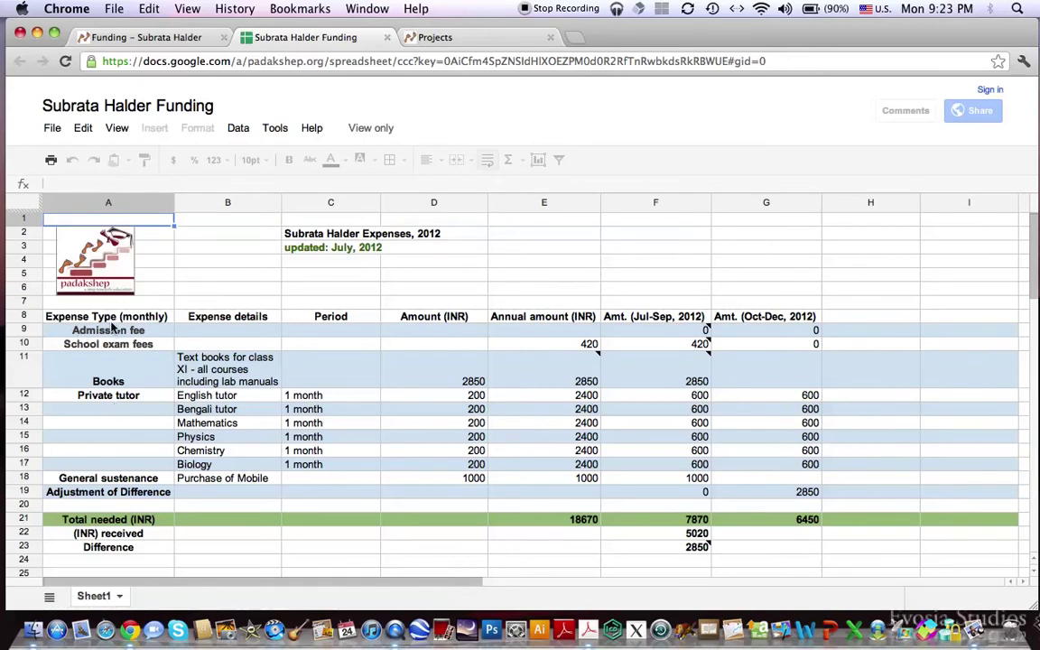
Step: Examine the Expense details, Period, Annual amount (INR) and Amt. (Jul-Sep, 2012) columns of the funding spreadsheet
left_click(228, 302)
left_click(240, 318)
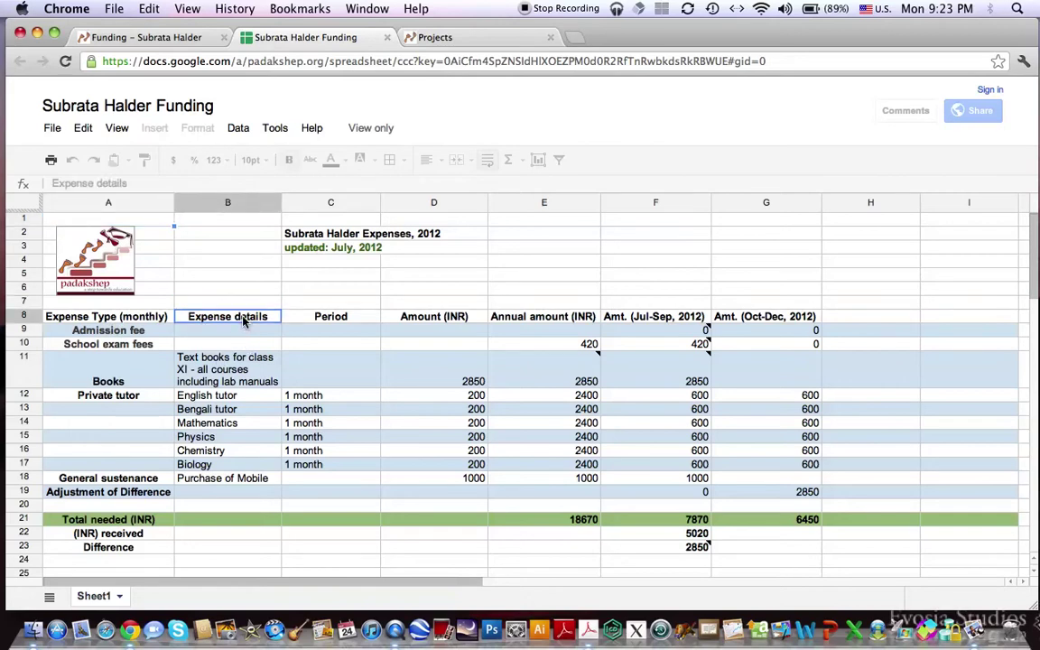
left_click(355, 322)
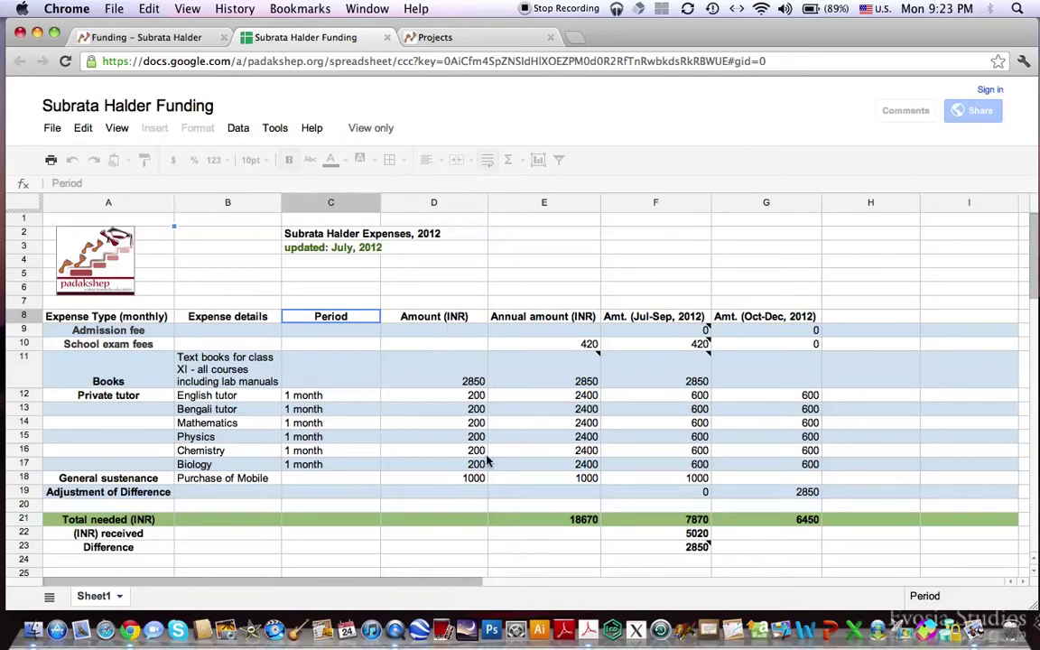
left_click(542, 323)
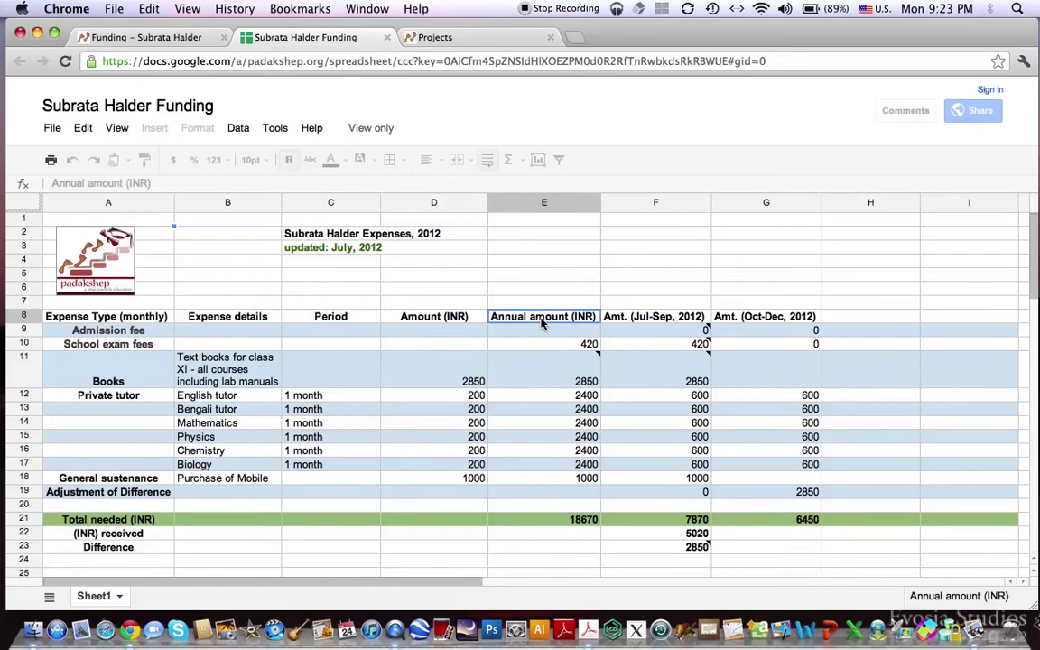
left_click(651, 319)
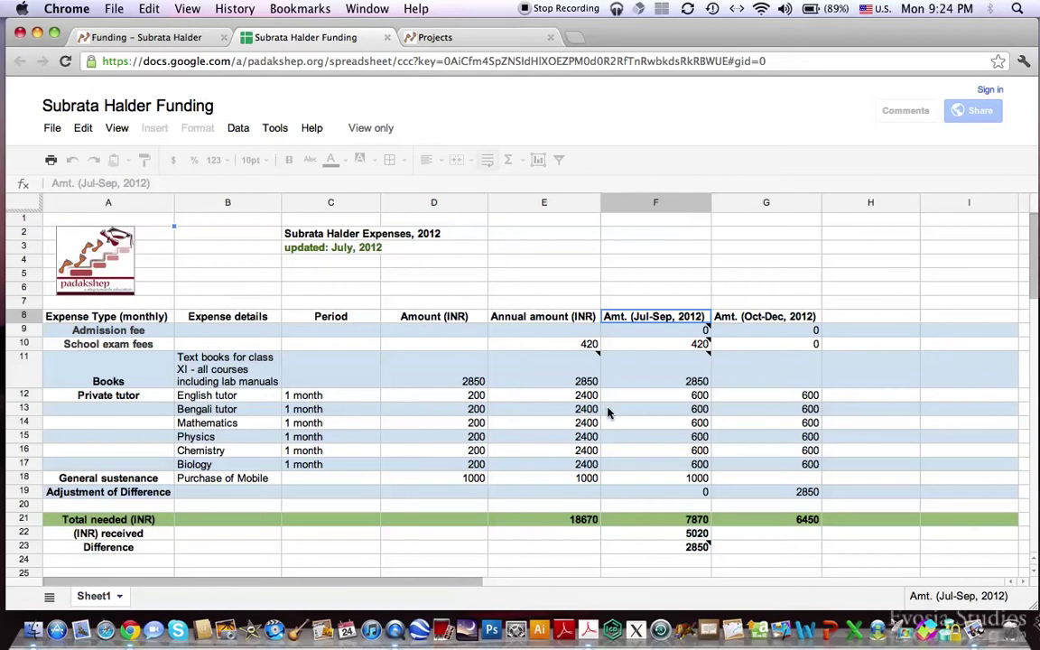
Step: Examine the Total needed, (INR) received and Difference rows and the Difference cell's note in the funding spreadsheet
scroll(608, 412, "down", 3)
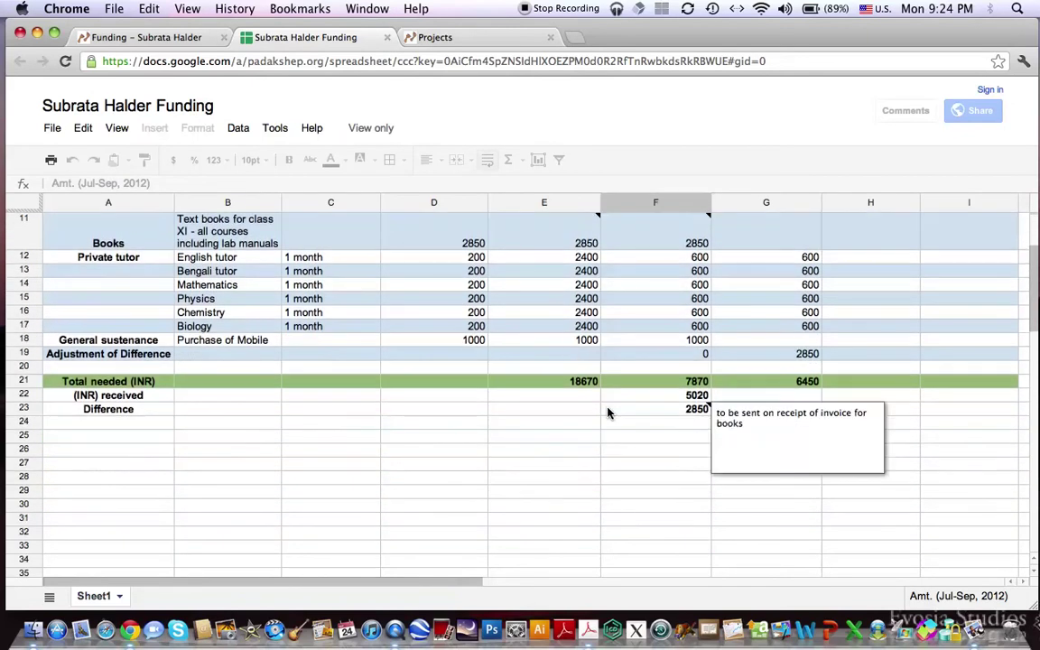
scroll(608, 412, "up", 1)
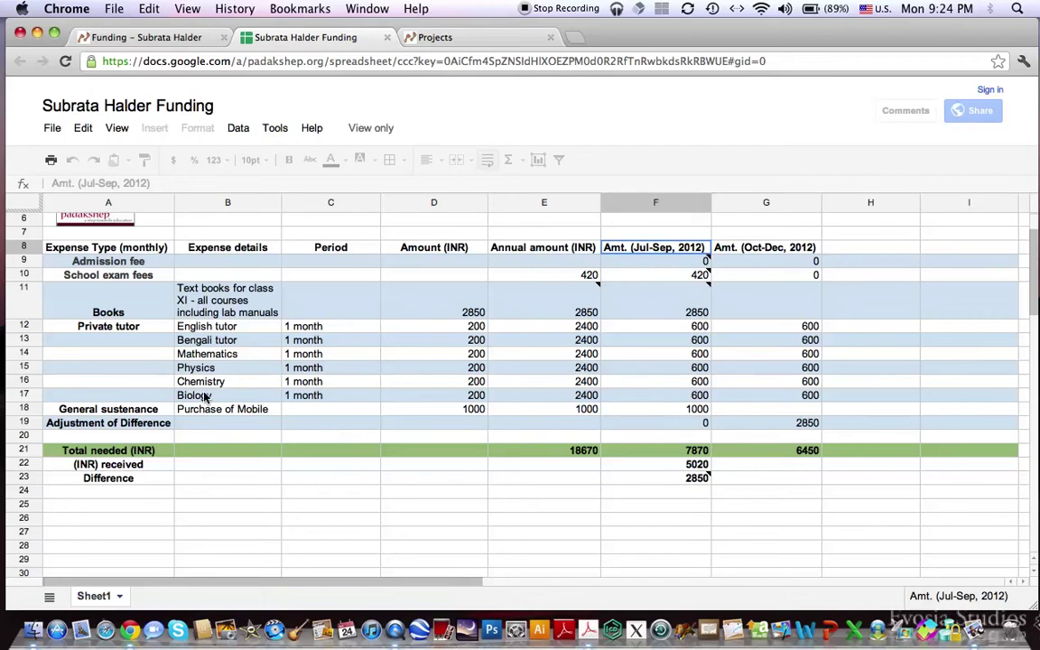
left_click(123, 467)
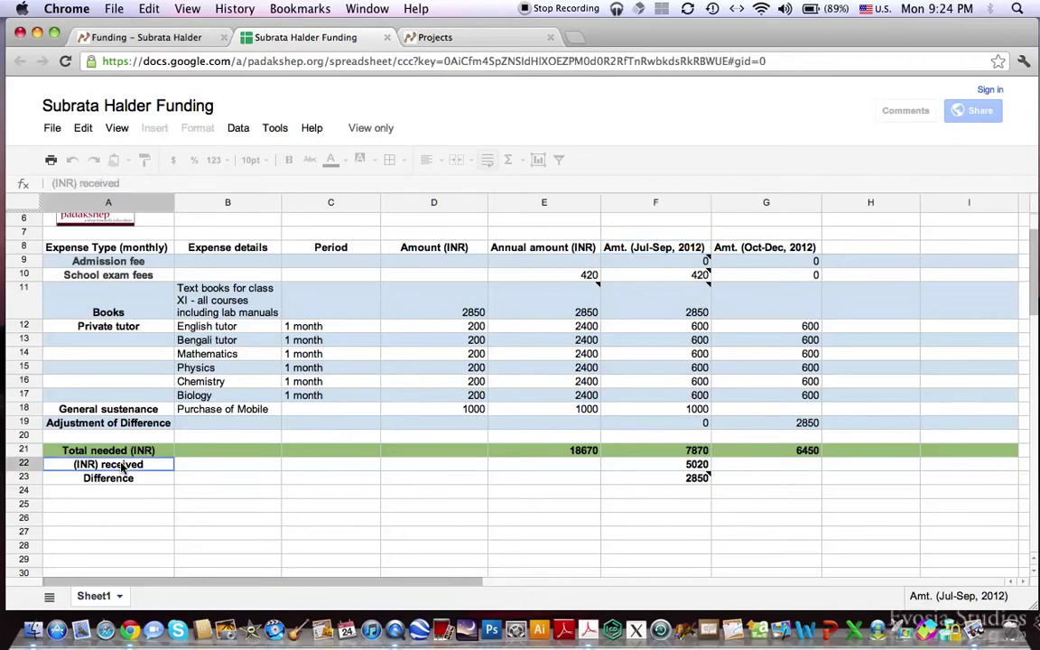
Step: Return to the student's site, go to the student's updates page and examine its "New post" instructions and existing posts
left_click(143, 37)
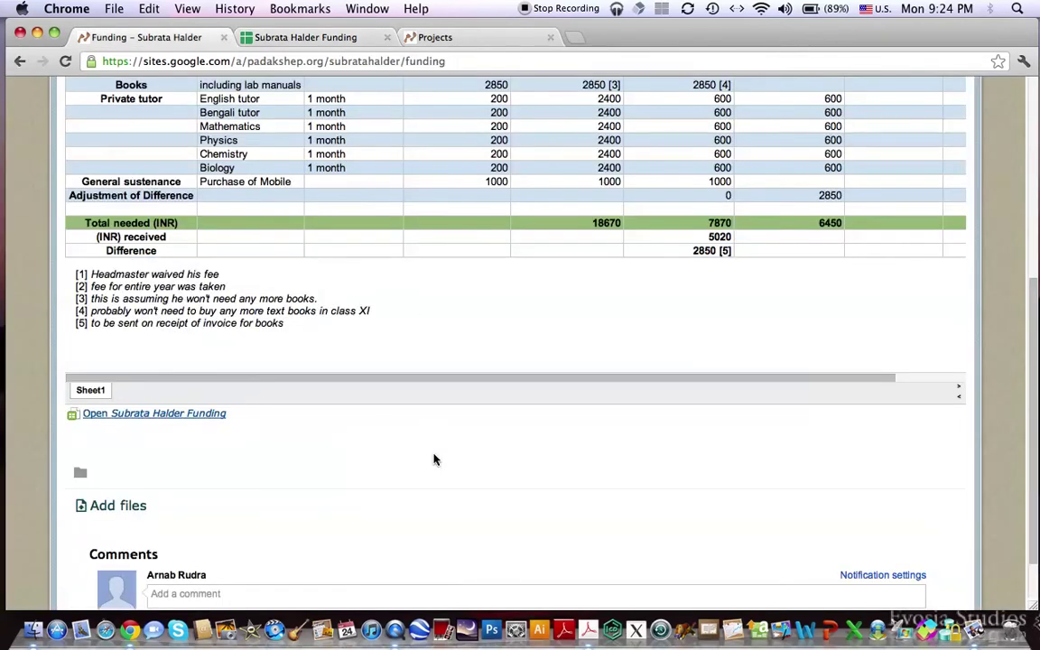
scroll(433, 447, "up", 5)
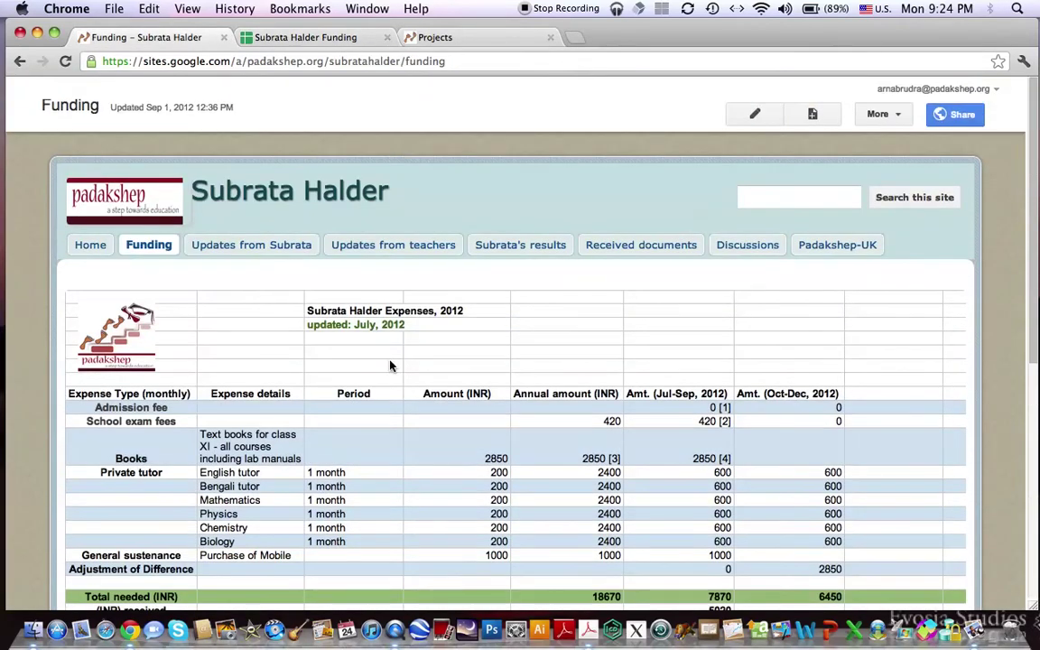
left_click(278, 248)
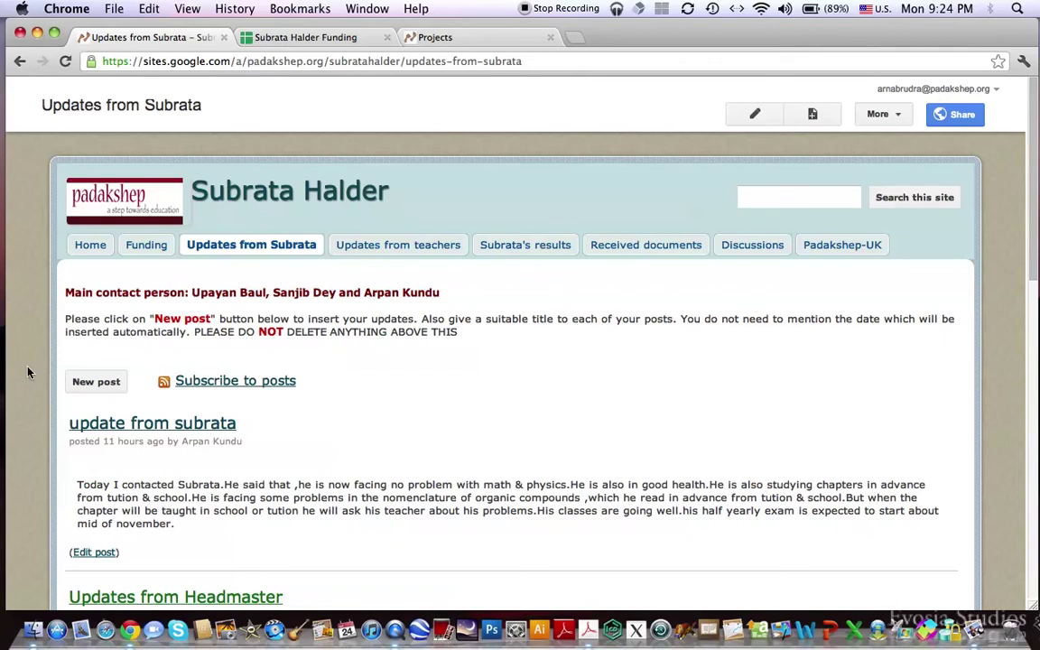
left_click_drag(154, 318, 219, 320)
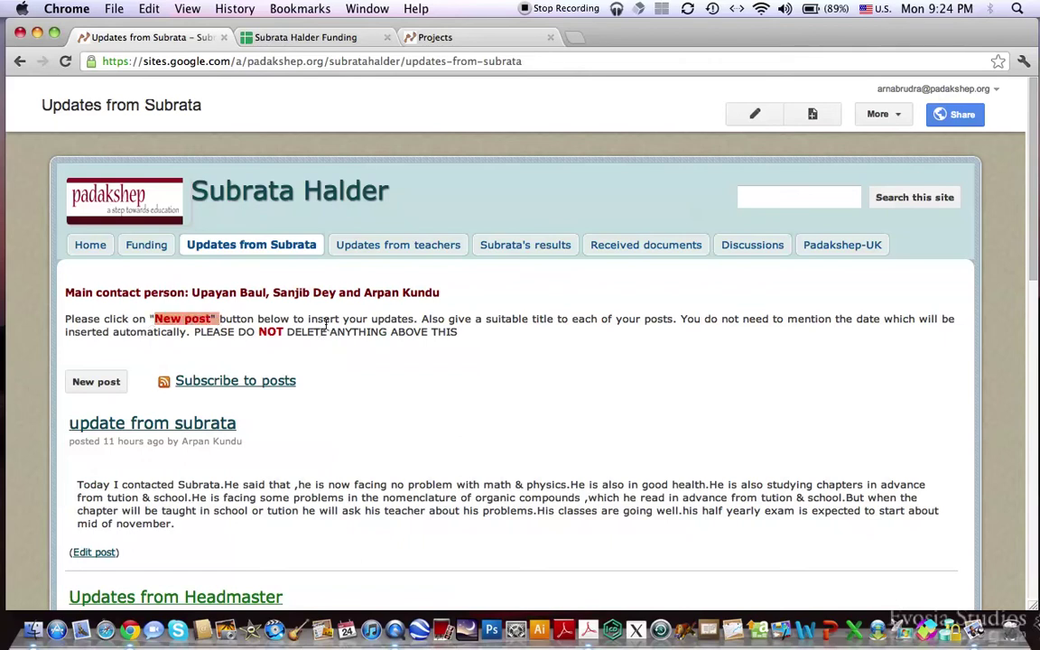
scroll(513, 423, "down", 3)
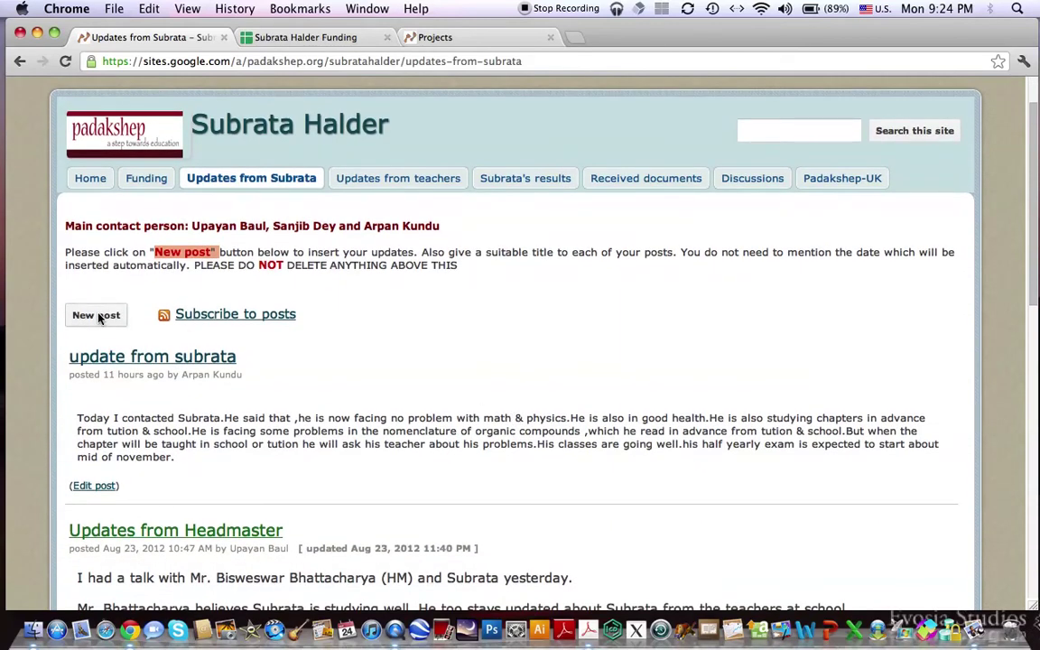
scroll(761, 311, "up", 3)
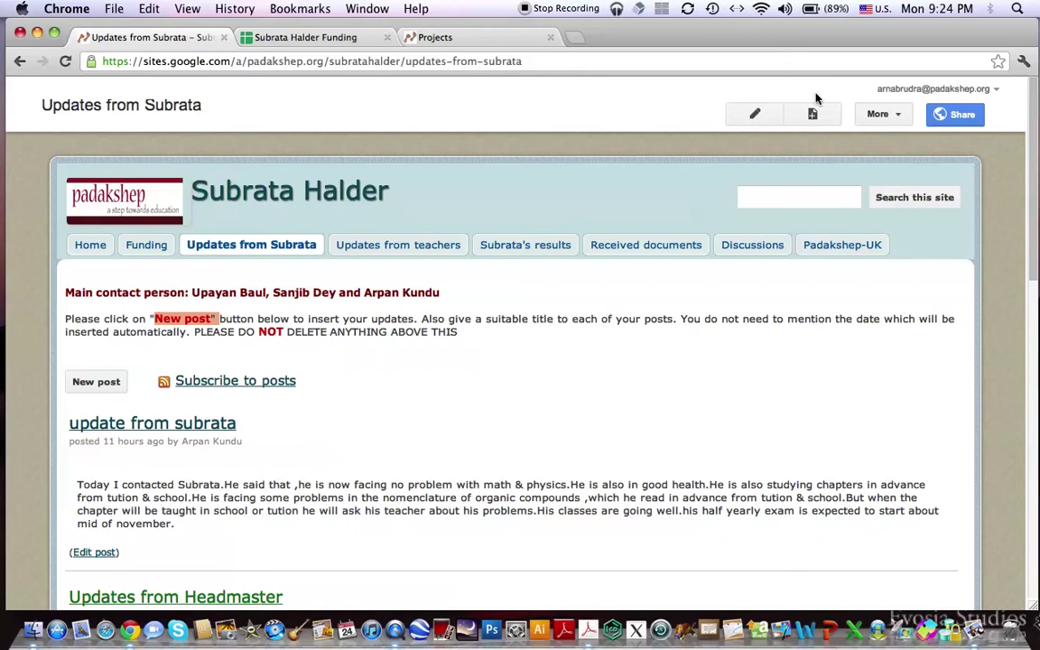
Step: Put the student's updates page in edit mode, start a new post from it and title the post "good title"
left_click(771, 115)
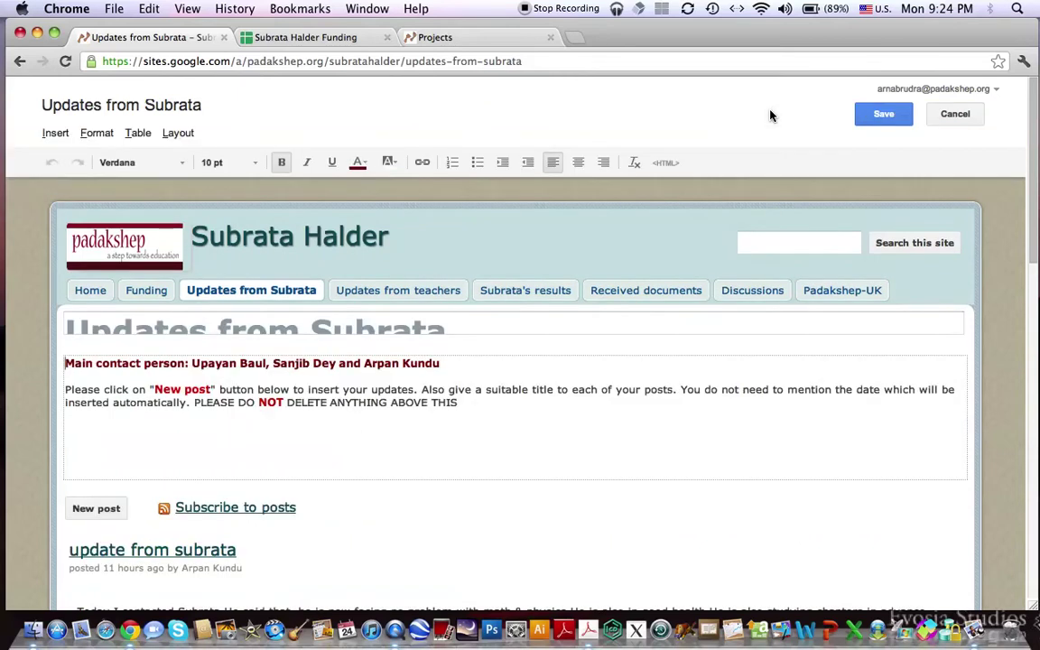
left_click(497, 399)
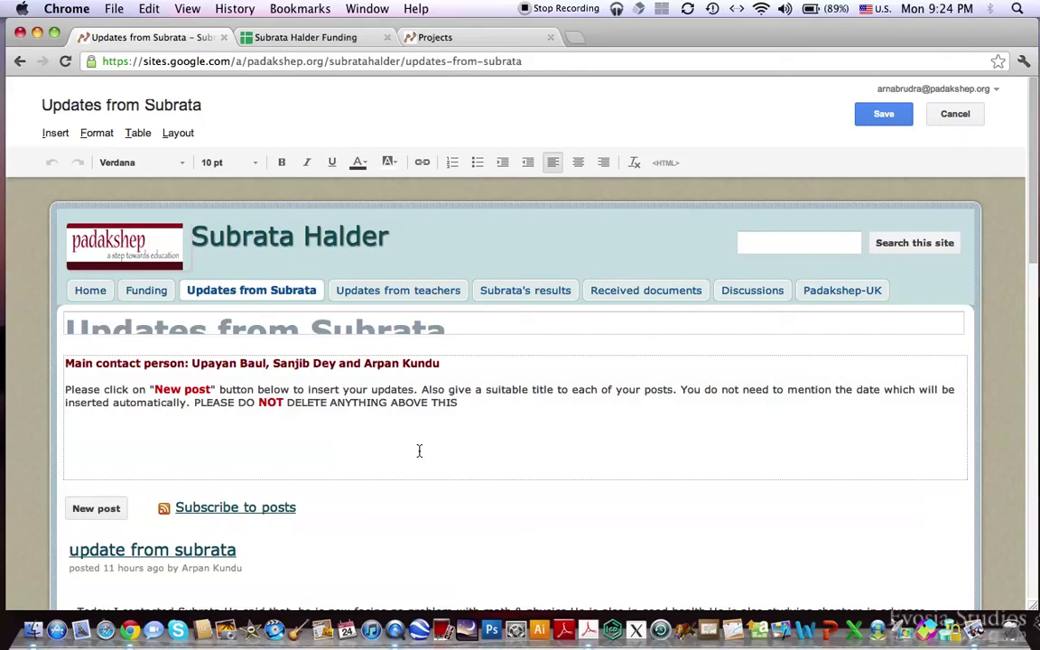
left_click(93, 511)
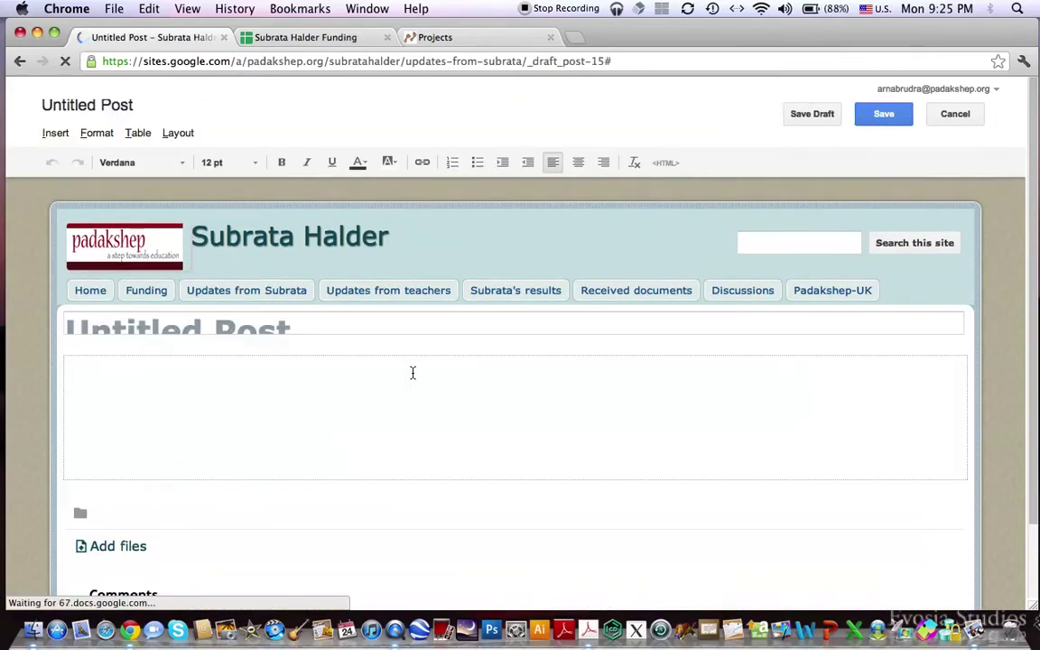
left_click_drag(334, 328, 64, 315)
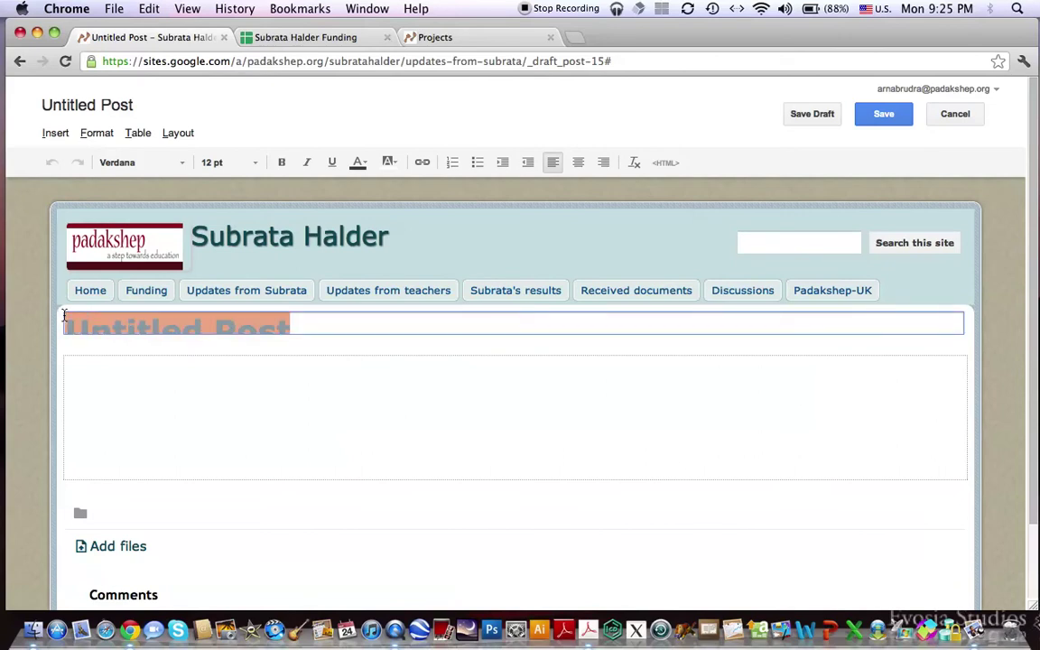
type("good title")
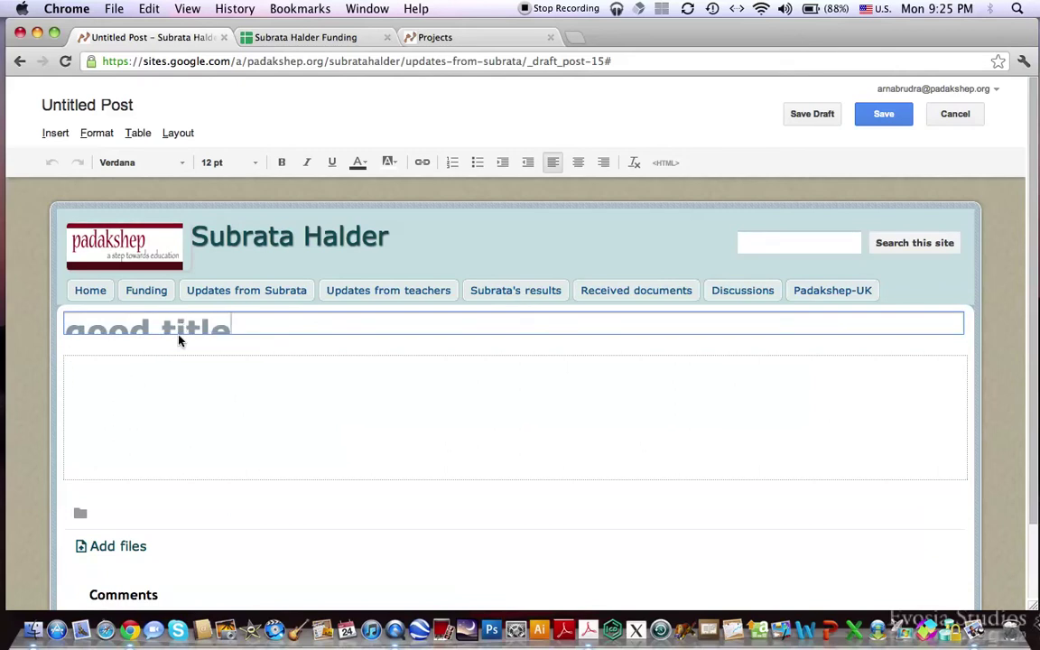
Step: Enter the sample text "huhxsg xodihpsidch" in the post body and clear it again
left_click(156, 382)
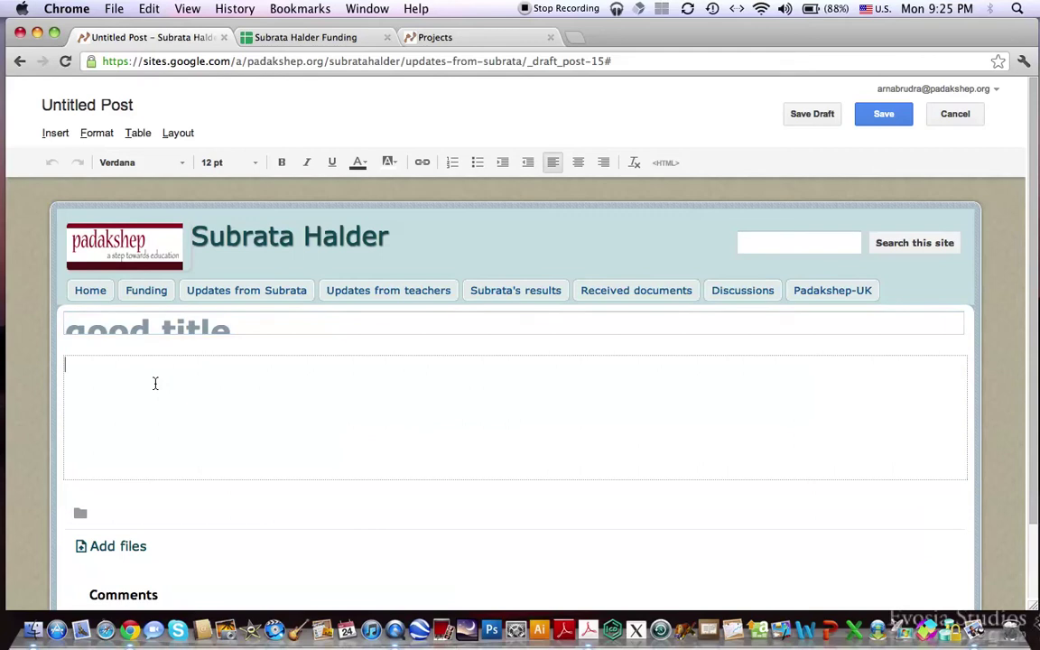
type("huhxsg xodihpsidch")
key("BackSpace")
key("BackSpace")
key("BackSpace")
key("BackSpace")
key("BackSpace")
key("BackSpace")
key("BackSpace")
key("BackSpace")
key("BackSpace")
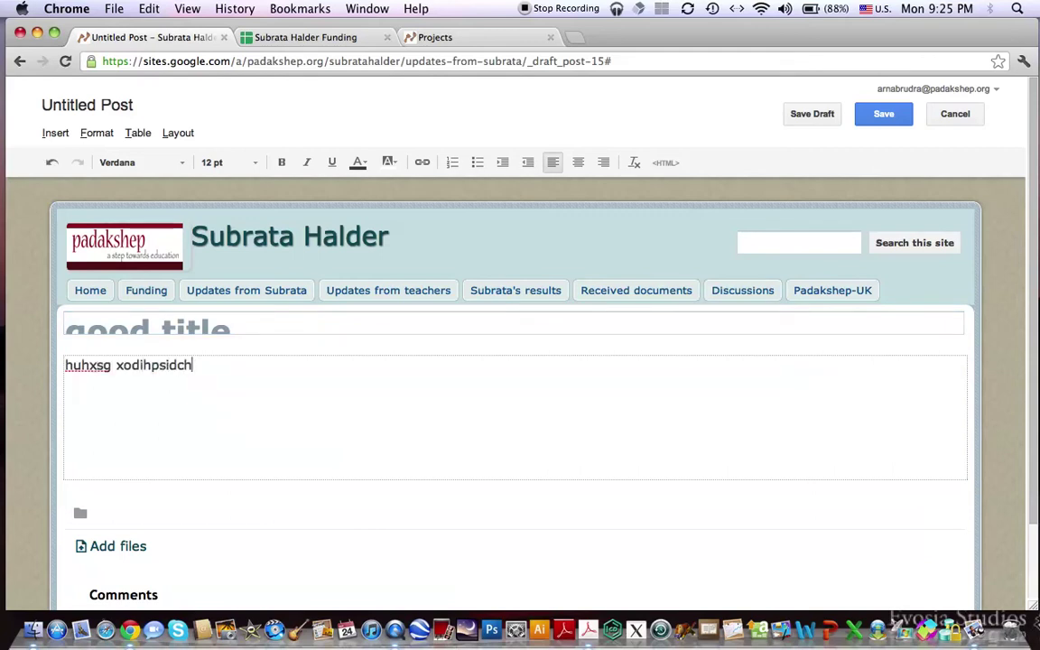
key("BackSpace")
key("BackSpace")
key("BackSpace")
key("BackSpace")
key("BackSpace")
key("BackSpace")
key("BackSpace")
key("BackSpace")
key("BackSpace")
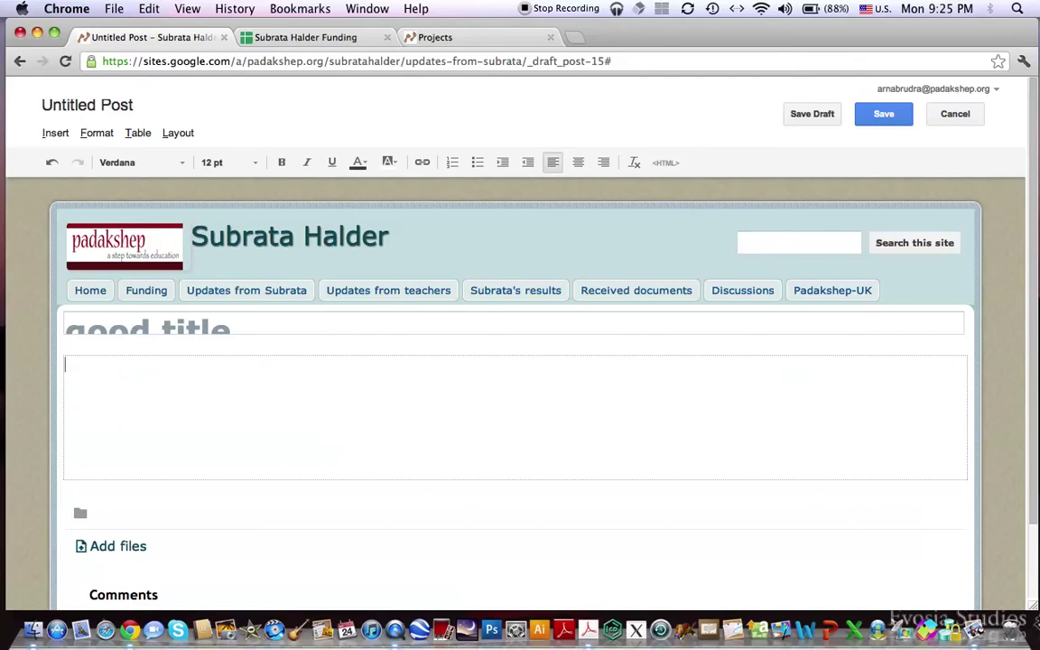
Step: Examine the post's file attachment area and save options, and go back to the student's updates page without saving
scroll(208, 411, "down", 3)
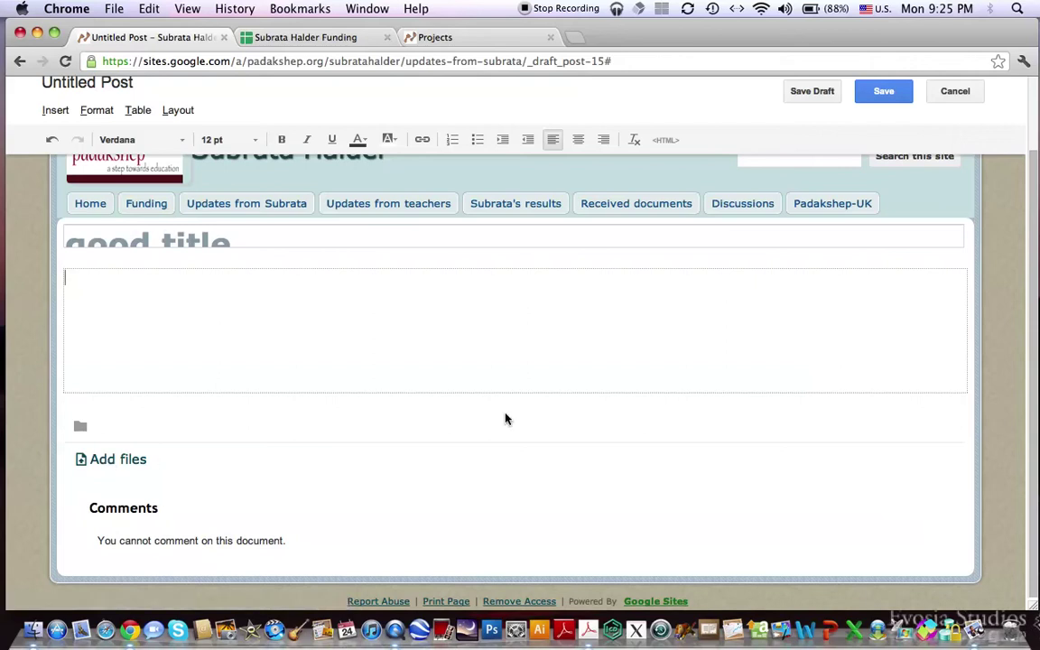
scroll(506, 418, "up", 3)
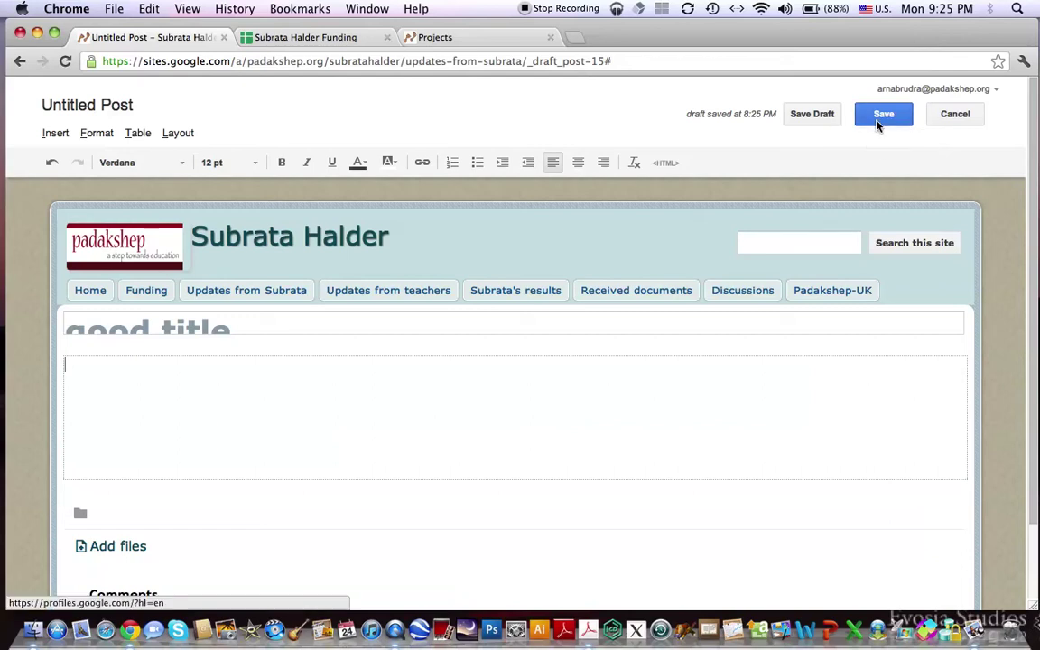
left_click(22, 61)
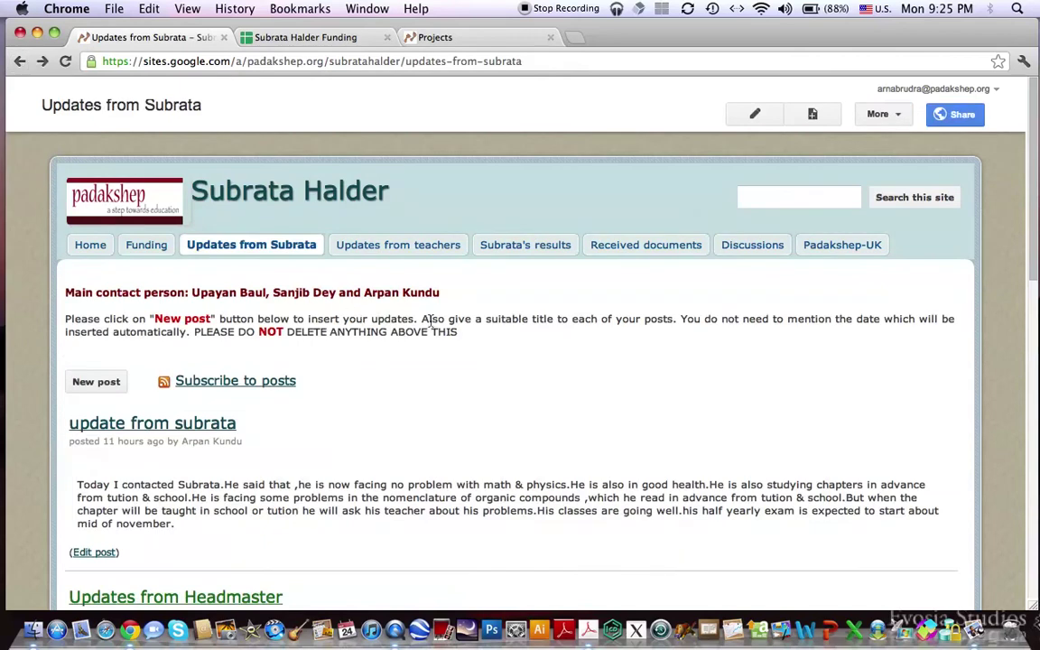
Step: Go to the Updates from teachers page and examine its new-post instructions and Subscribe to posts link
scroll(364, 229, "down", 1)
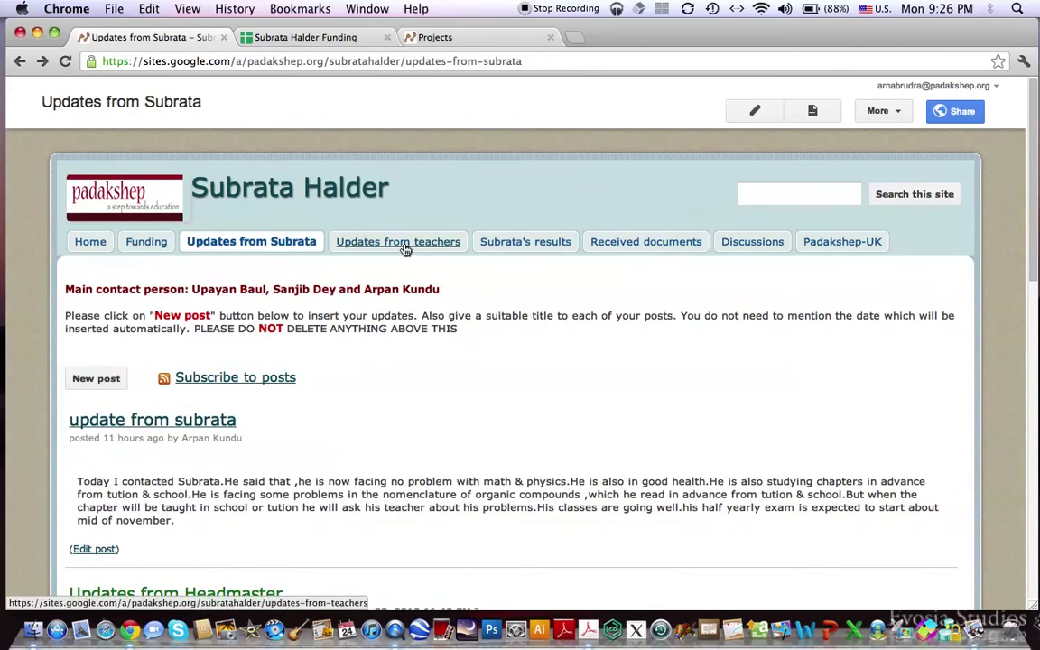
left_click(406, 250)
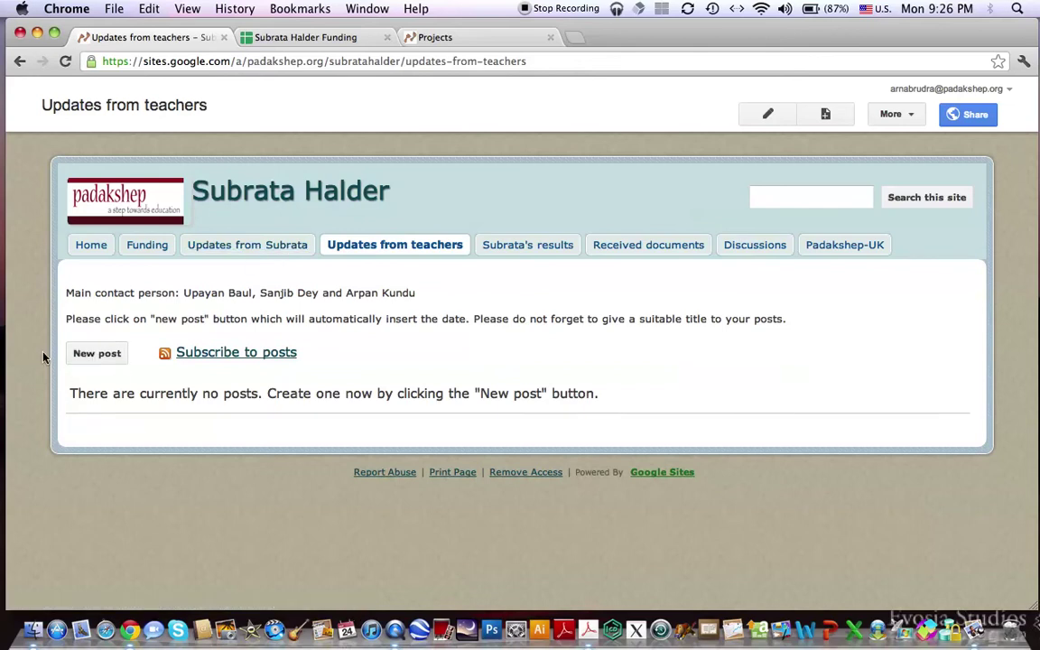
left_click_drag(372, 365, 176, 354)
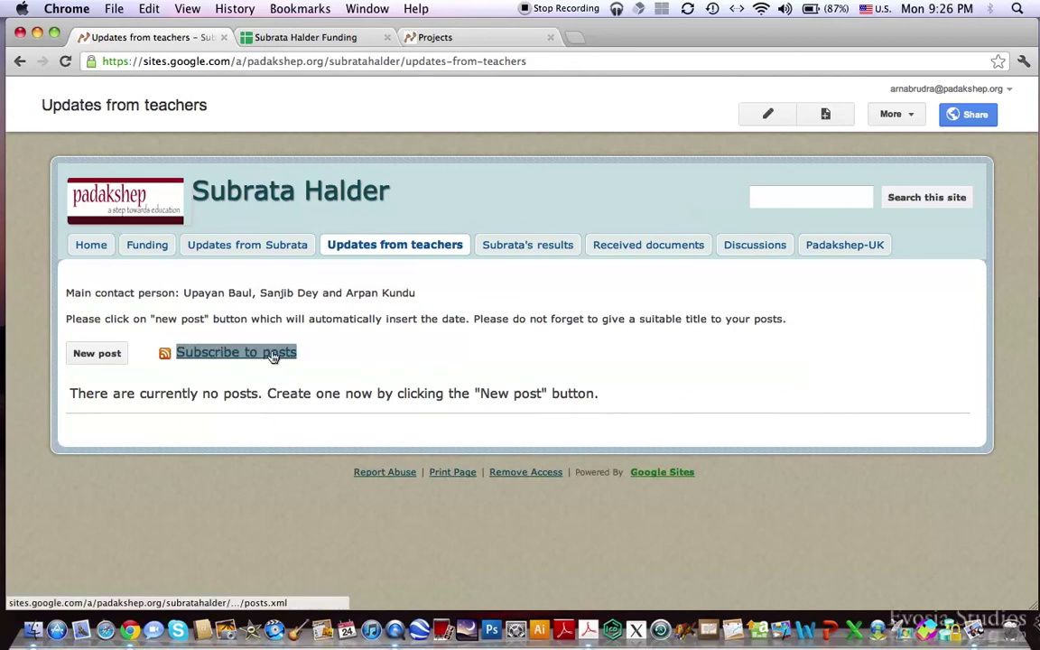
left_click(354, 364)
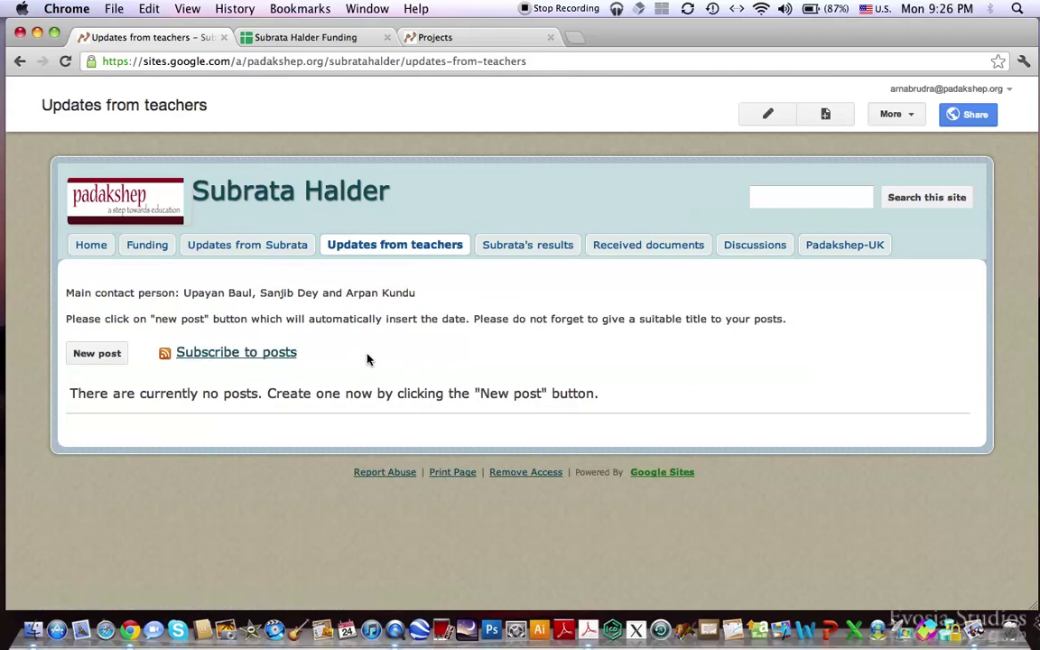
Step: Go to the student's results page and check the sort options of the Performance column
left_click(531, 252)
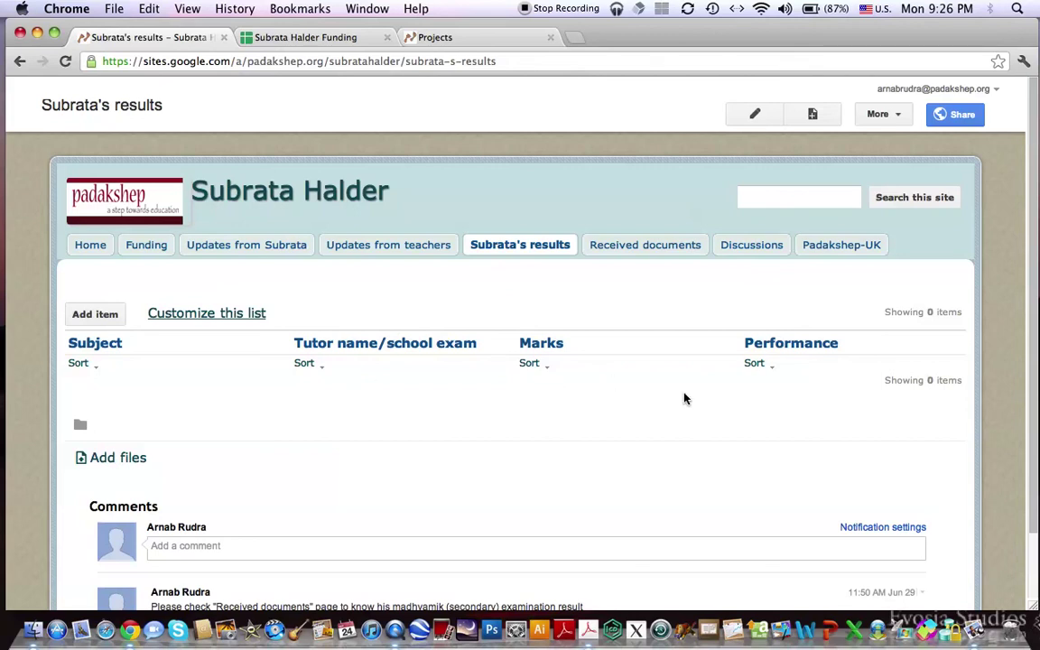
left_click(768, 366)
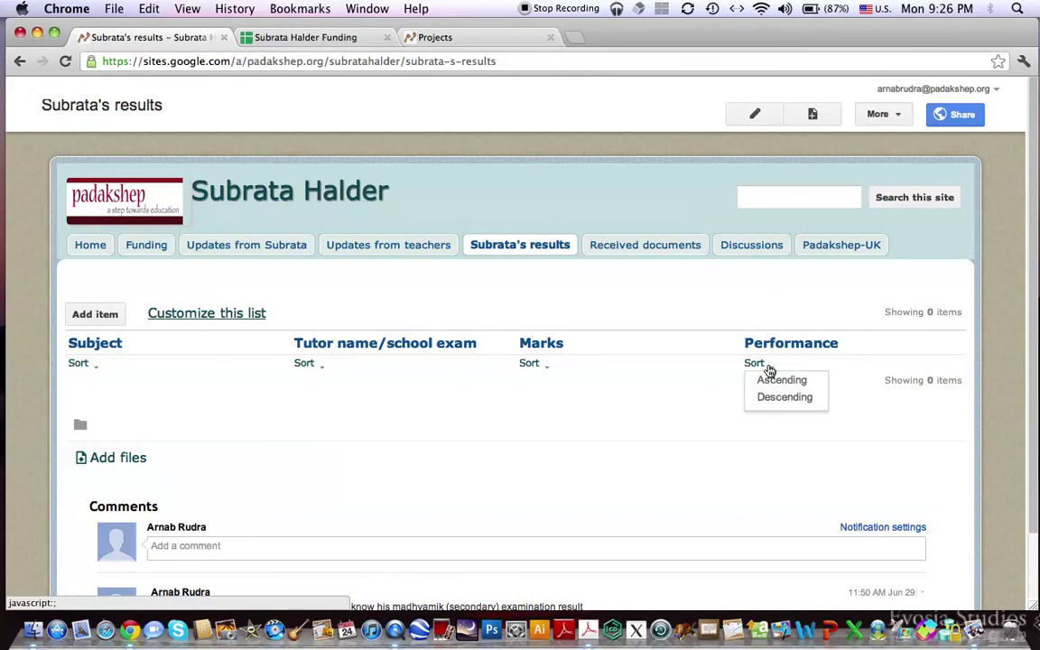
left_click(867, 365)
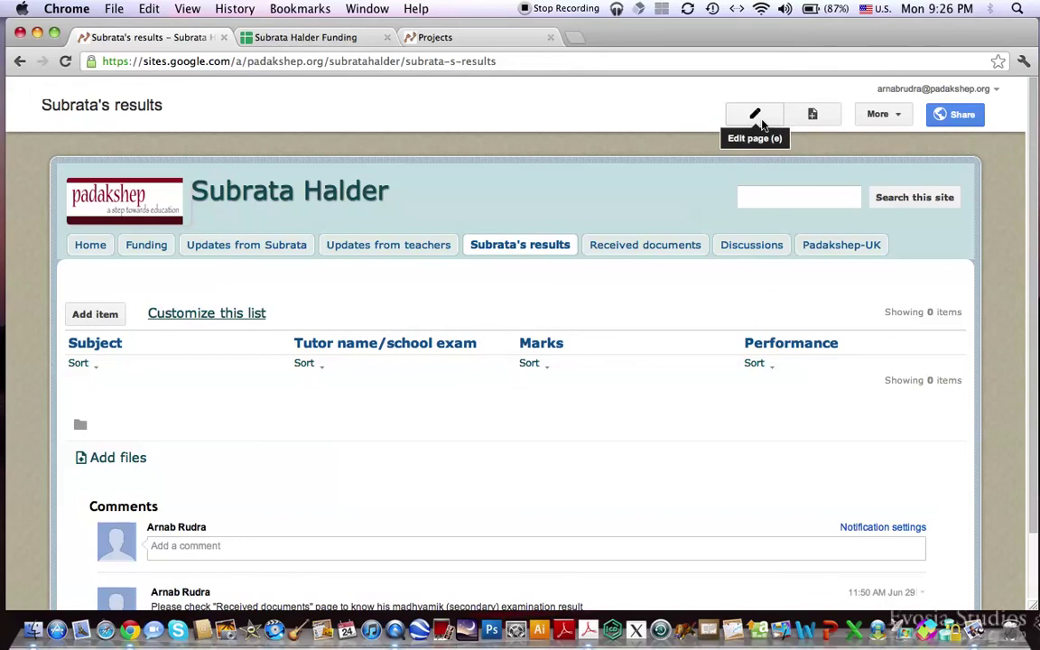
Step: Open the form for adding a result, examine its Subject, Tutor name/school exam, Marks and Performance fields, and cancel it
left_click(99, 316)
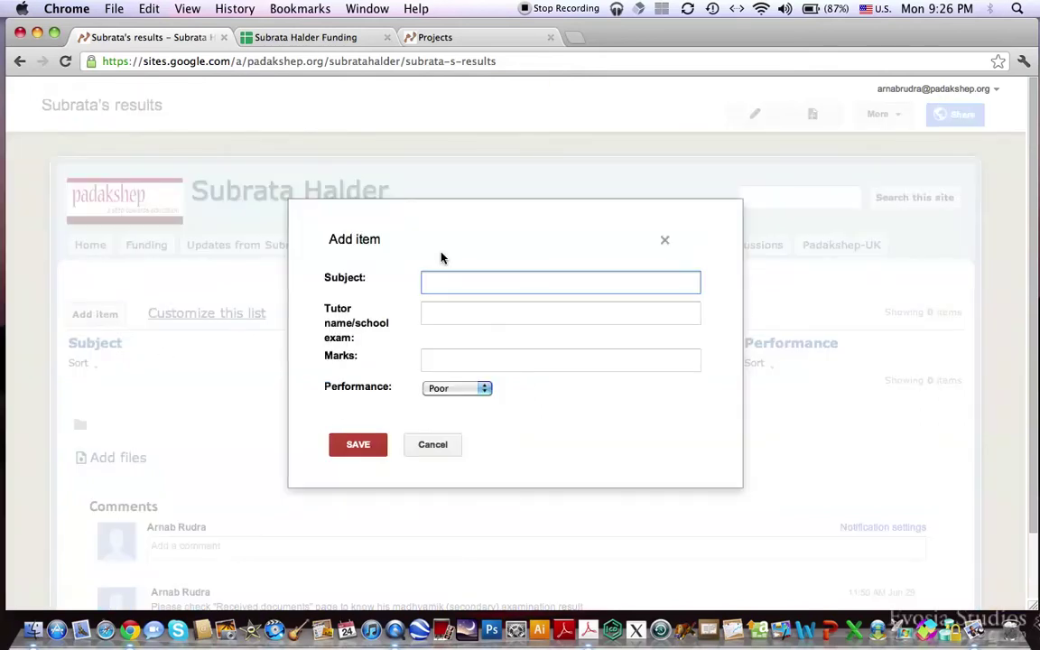
left_click(445, 390)
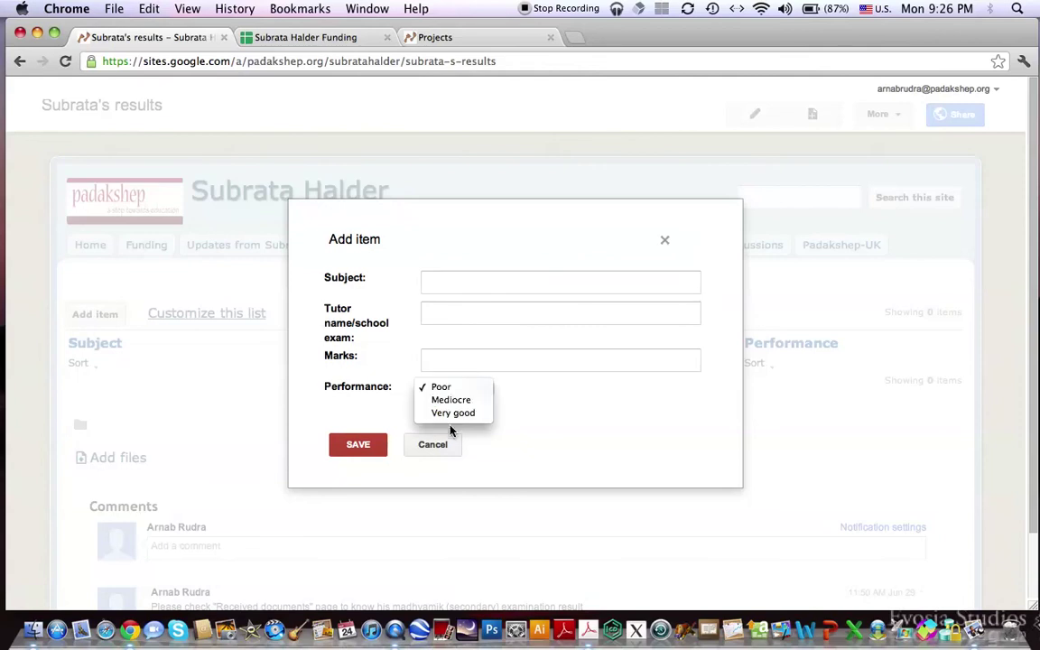
left_click(444, 446)
left_click(458, 310)
left_click(460, 276)
left_click(459, 312)
left_click(464, 281)
left_click(459, 316)
left_click(453, 359)
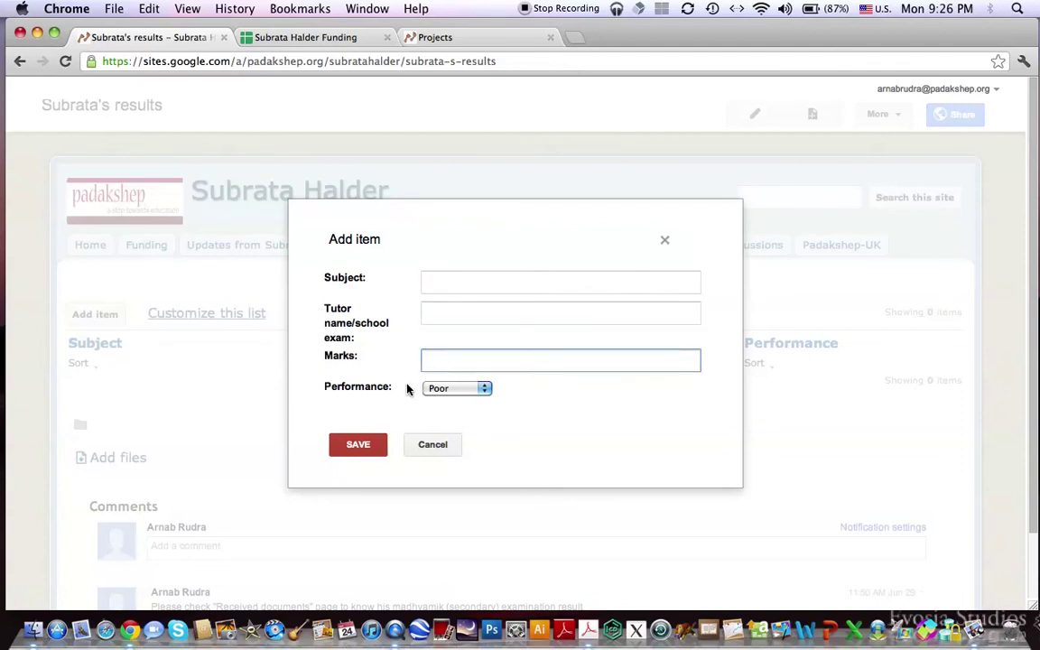
left_click(460, 286)
left_click(455, 310)
left_click(442, 449)
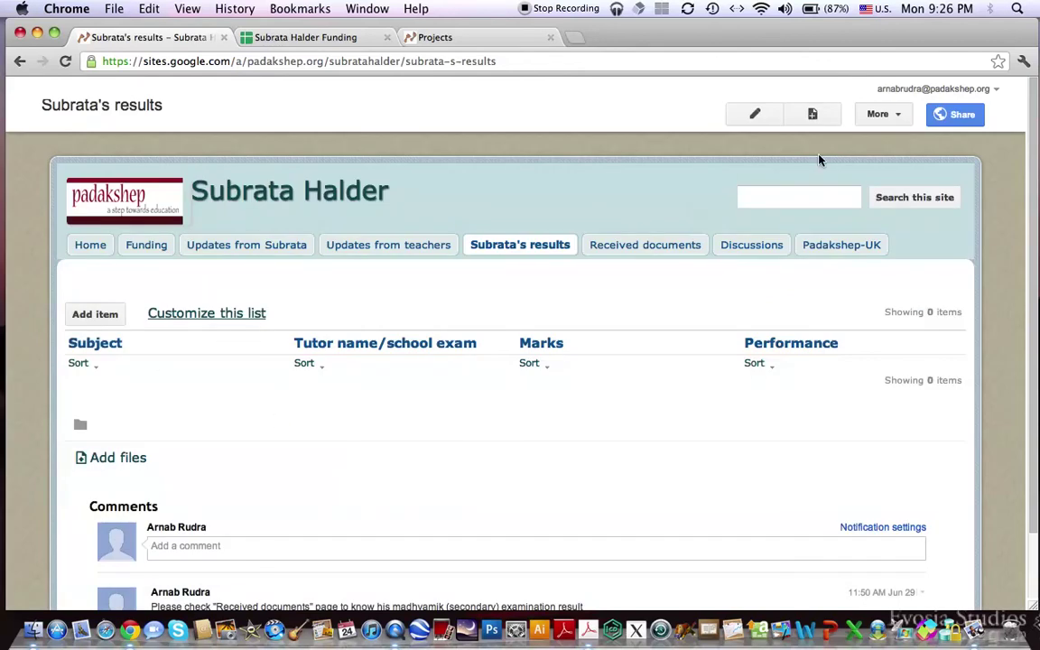
Step: Go to the Received documents page, bring up the file chooser for adding a document and cancel it
left_click(634, 252)
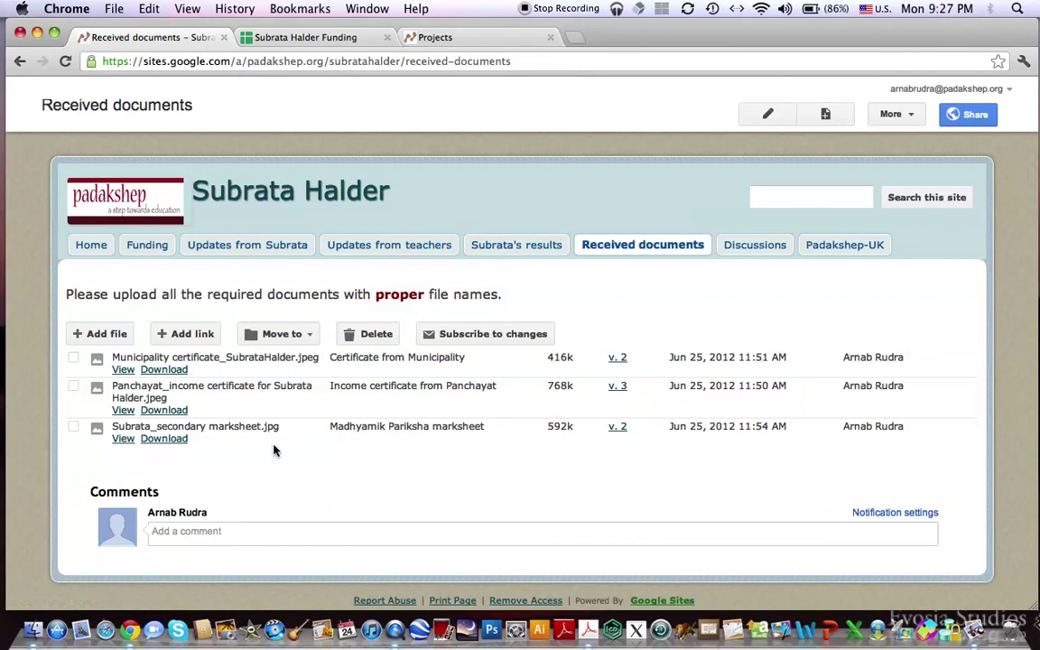
left_click(123, 370)
left_click(109, 336)
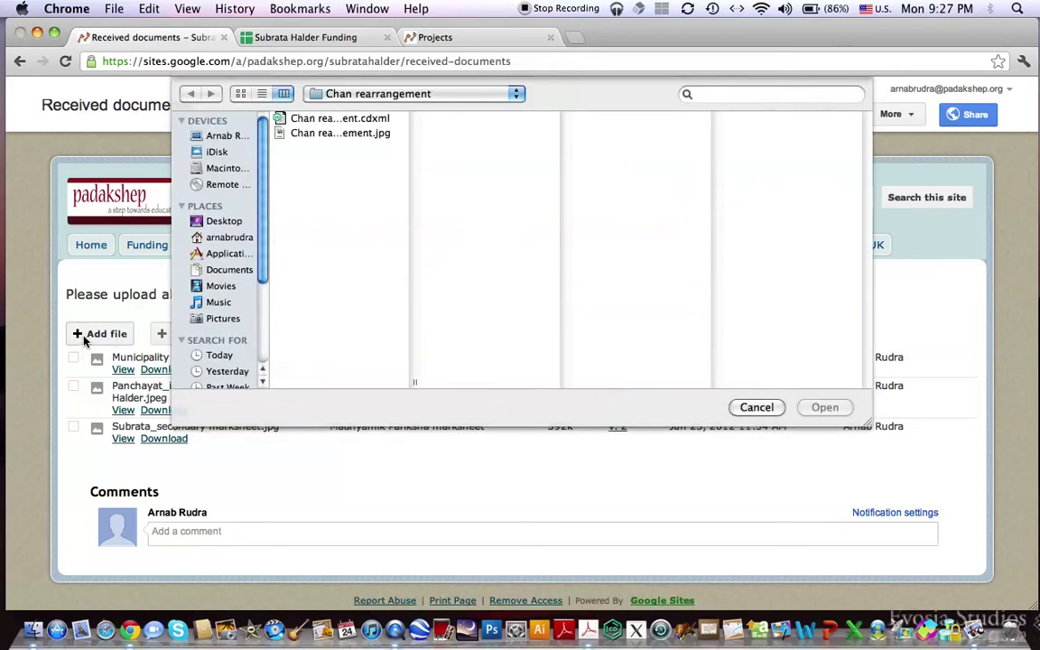
left_click(757, 407)
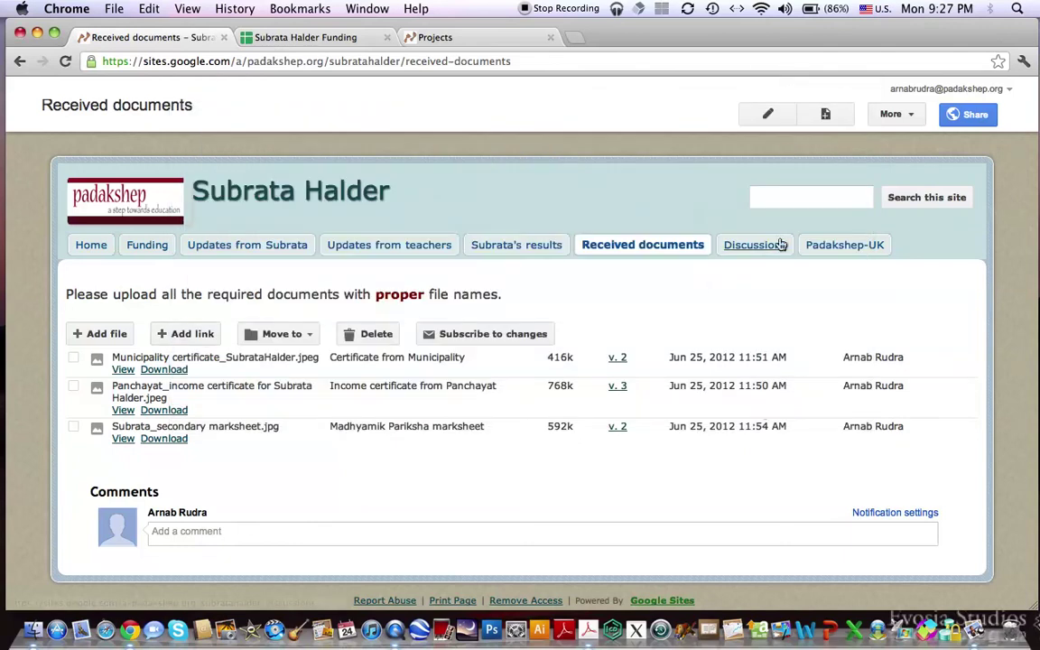
Step: Go to the Discussions page and examine its instructions, contact information and Comments section
left_click(770, 248)
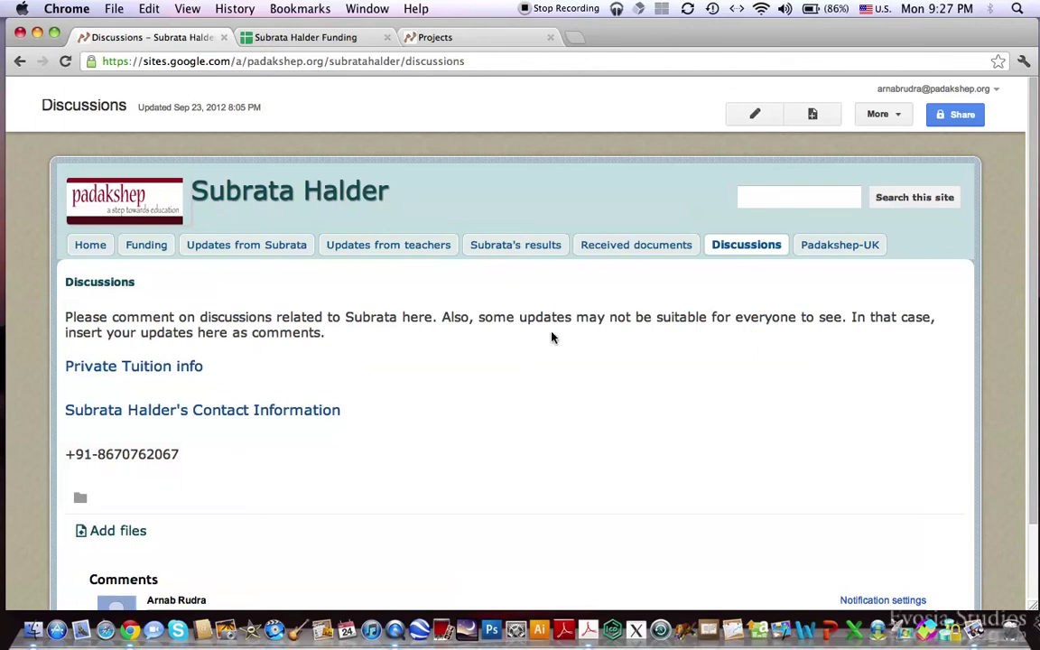
scroll(553, 338, "down", 1)
scroll(554, 338, "down", 1)
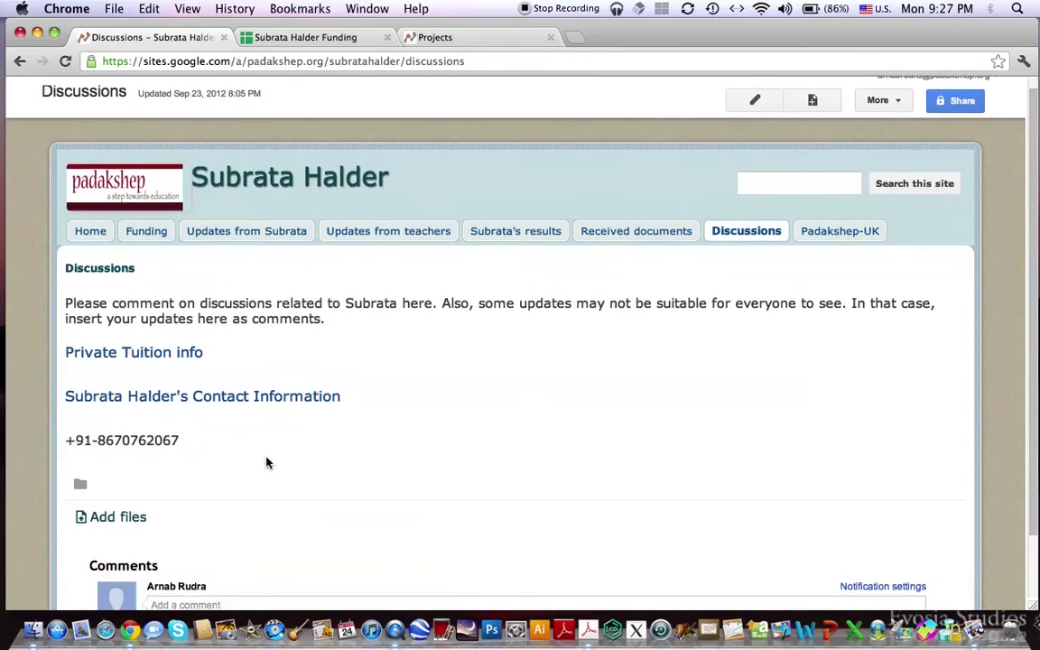
scroll(487, 380, "down", 4)
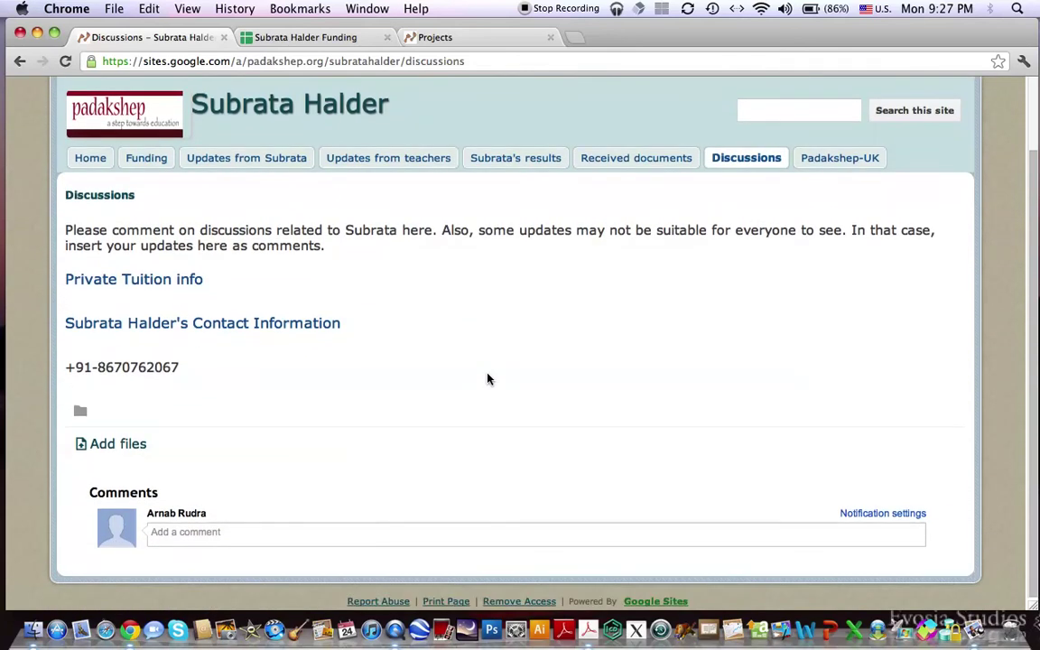
Step: Visit the Padakshep-UK website from the site's navigation and return to the Discussions page
scroll(488, 379, "up", 4)
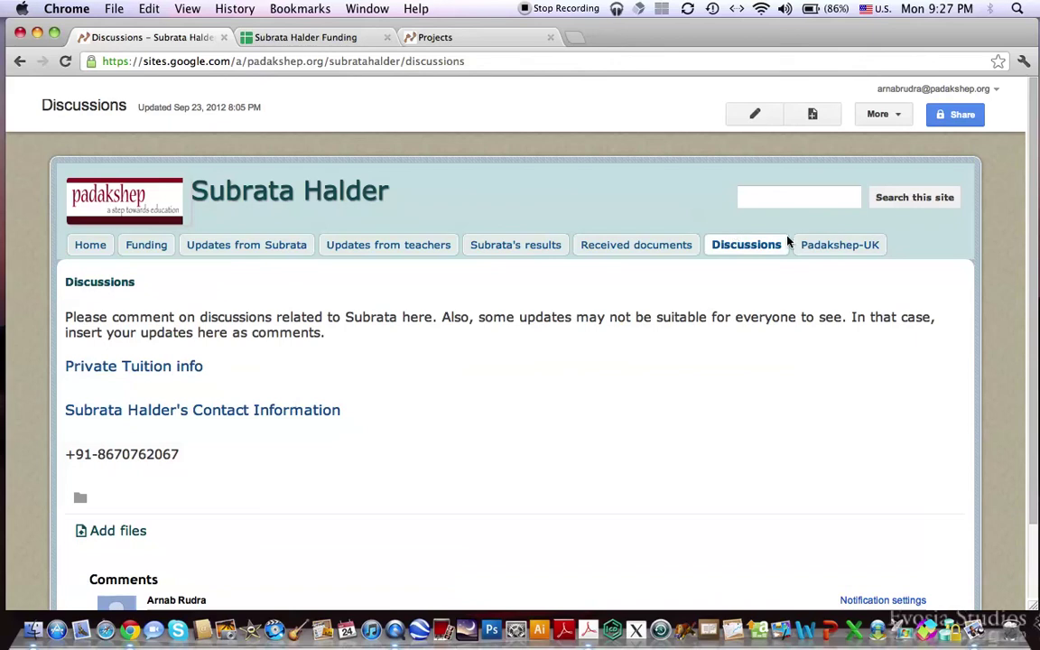
left_click(862, 251)
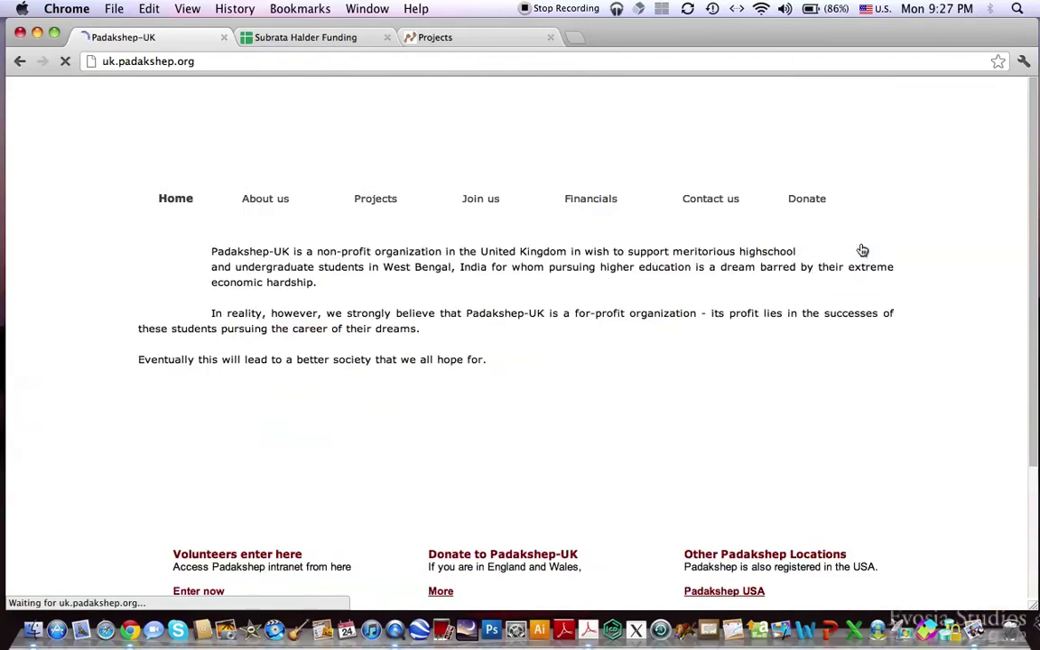
left_click(19, 63)
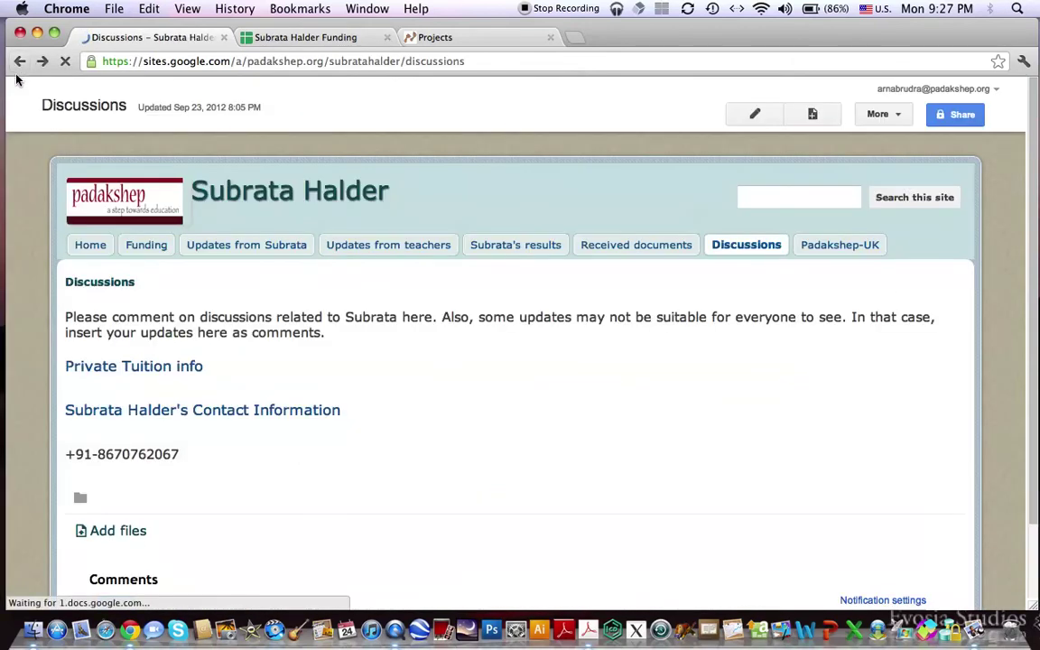